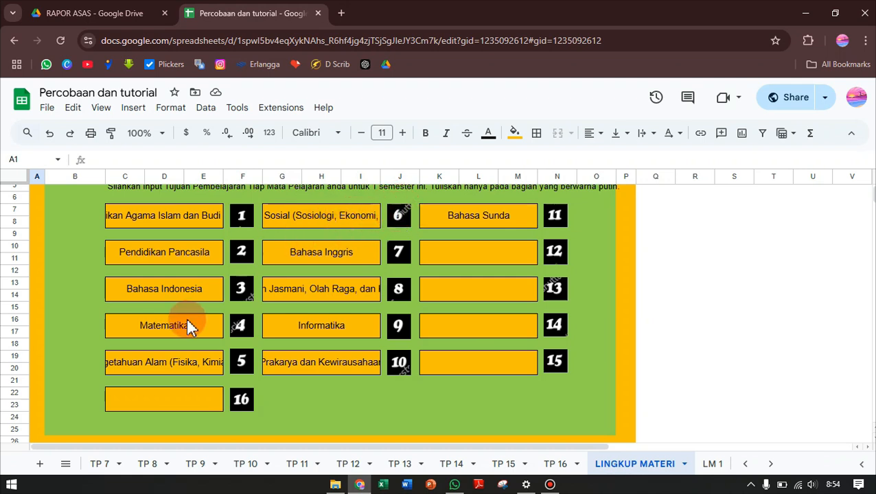
# Open the Lingkup Materi page of subject 5, Ilmu Pengetahuan Alam, and enter QWERTY as material 1
pyautogui.click(247, 364)
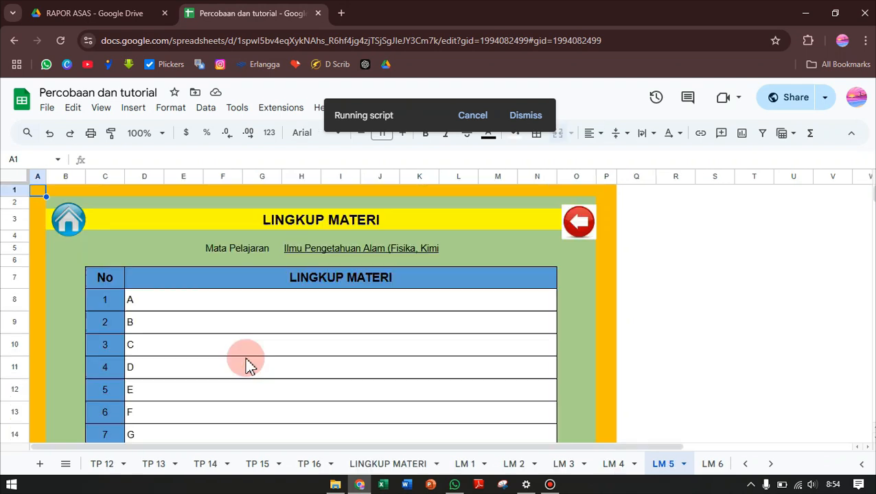
pyautogui.click(292, 306)
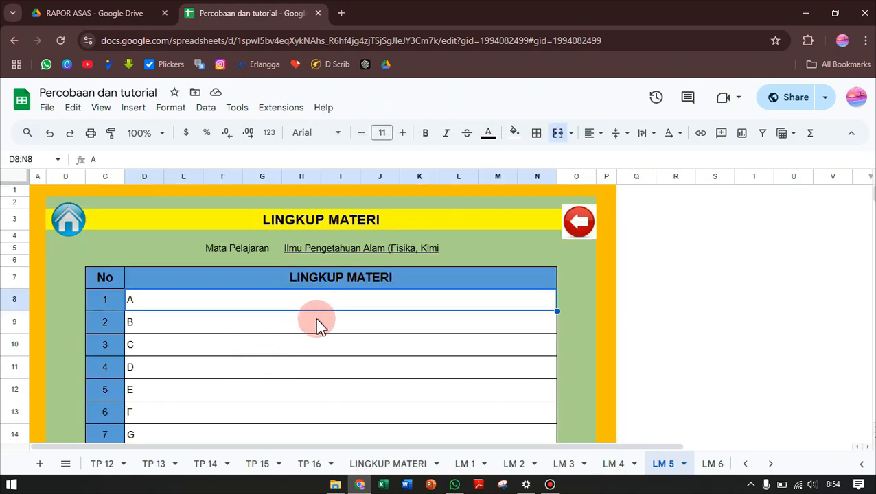
pyautogui.scroll(-2, 319, 324)
pyautogui.scroll(2, 318, 324)
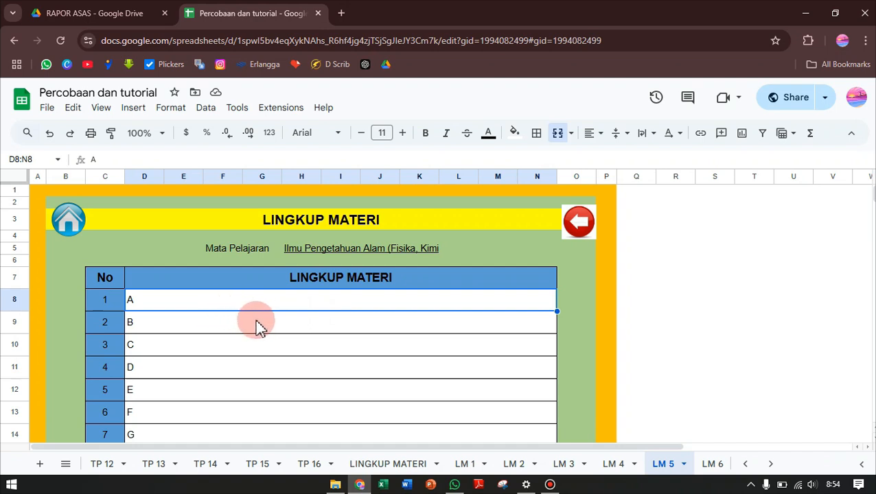
pyautogui.write('QWERTY')
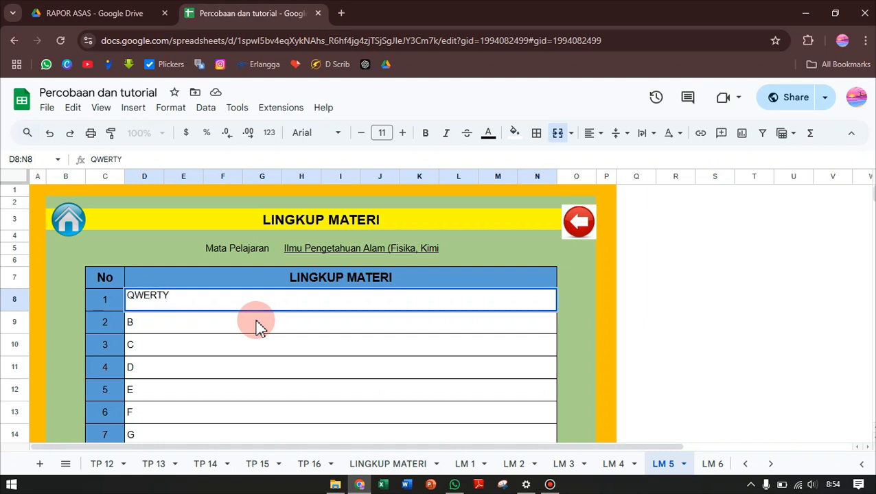
pyautogui.press('Return')
# Enter QWERTY as materials 2 and 3 in the Lingkup Materi table
pyautogui.write('Q')
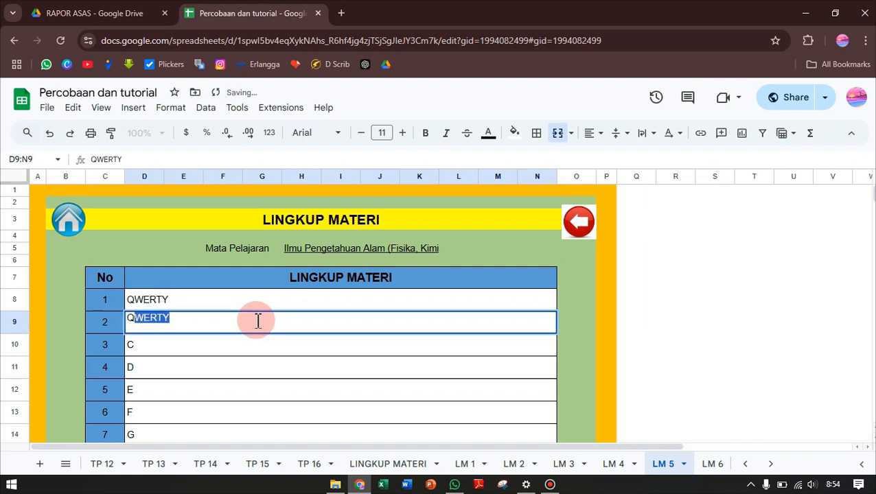
pyautogui.write('WRERTY')
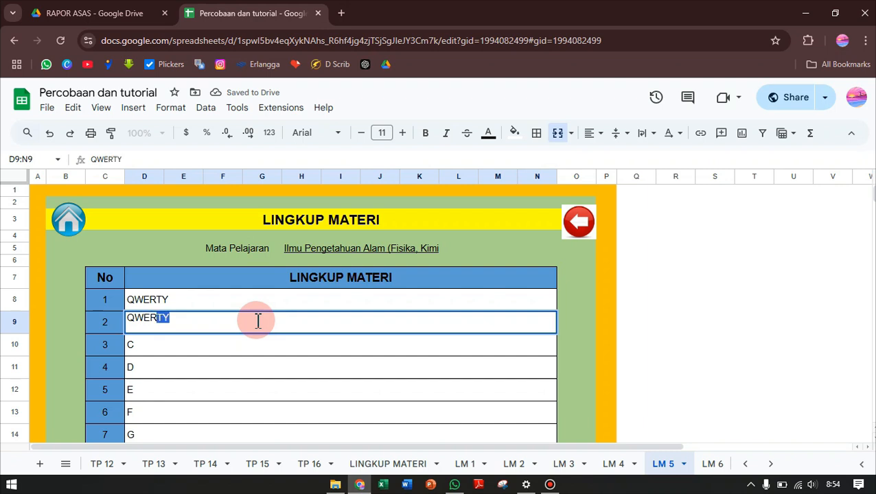
pyautogui.press('Return')
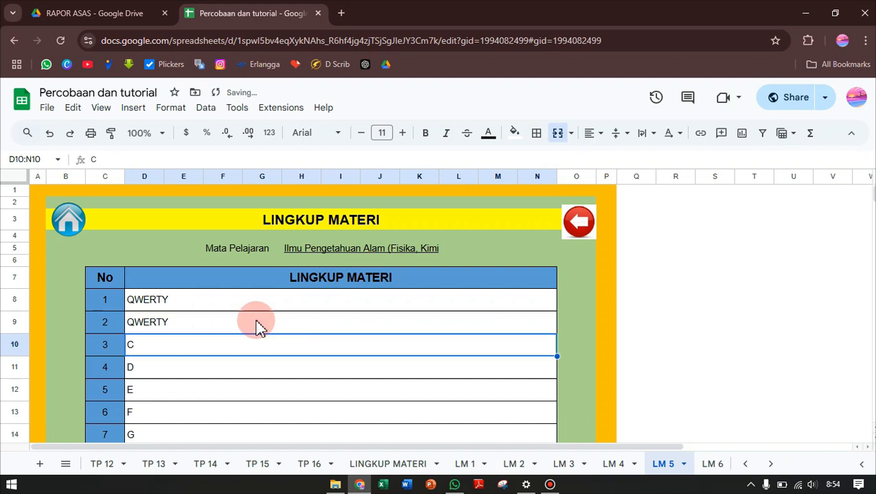
pyautogui.write('QWERTY')
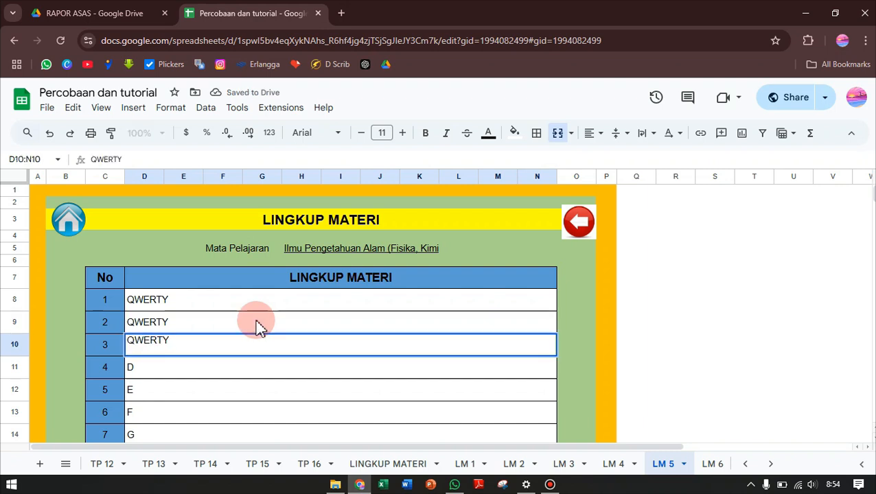
pyautogui.press('Return')
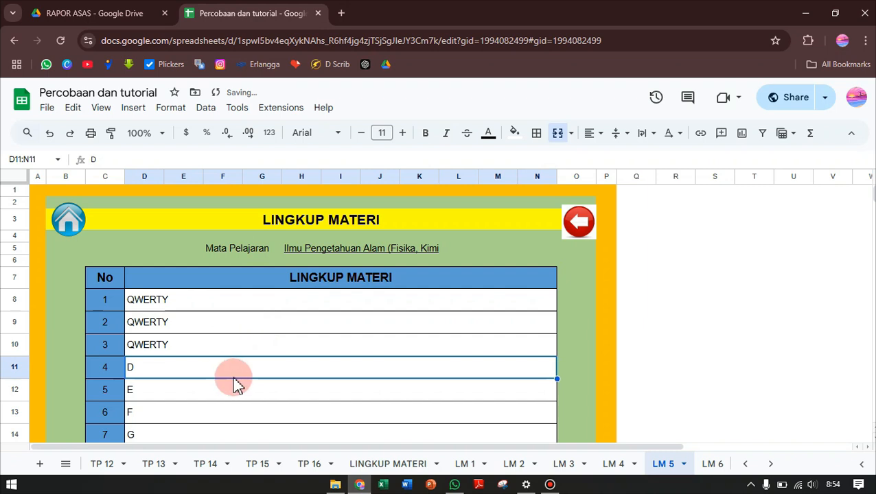
# Look over the remaining material rows 4 to 10 of the Ilmu Pengetahuan Alam table
pyautogui.scroll(-1, 235, 383)
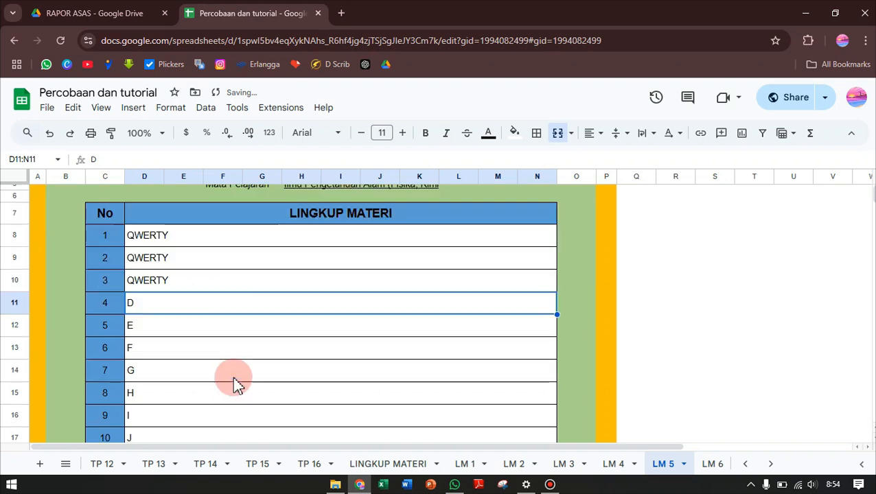
pyautogui.keyDown('shift'); pyautogui.click(190, 340); pyautogui.keyUp('shift')
pyautogui.keyDown('shift'); pyautogui.click(190, 367); pyautogui.keyUp('shift')
pyautogui.scroll(-1, 211, 370)
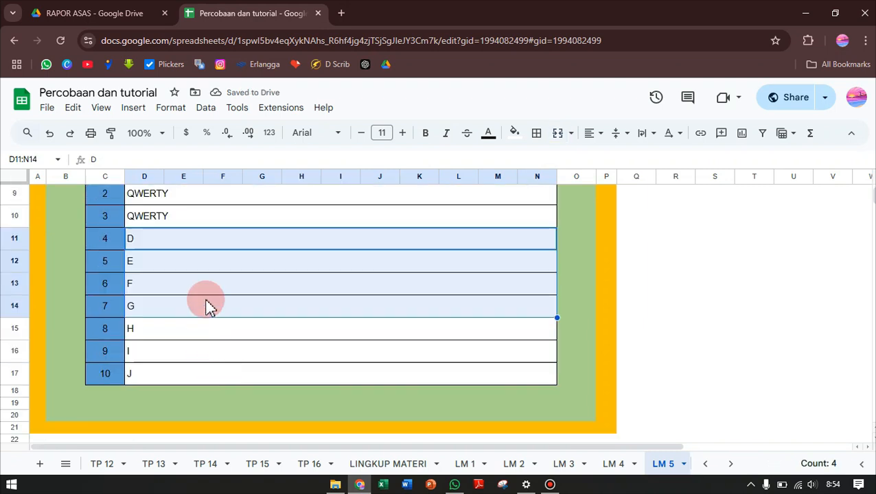
pyautogui.moveTo(185, 333); pyautogui.dragTo(193, 371)
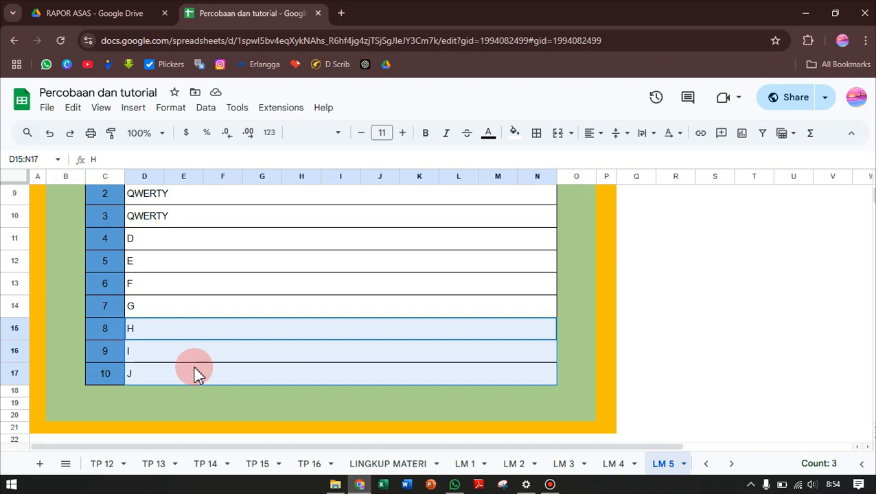
pyautogui.scroll(3, 274, 357)
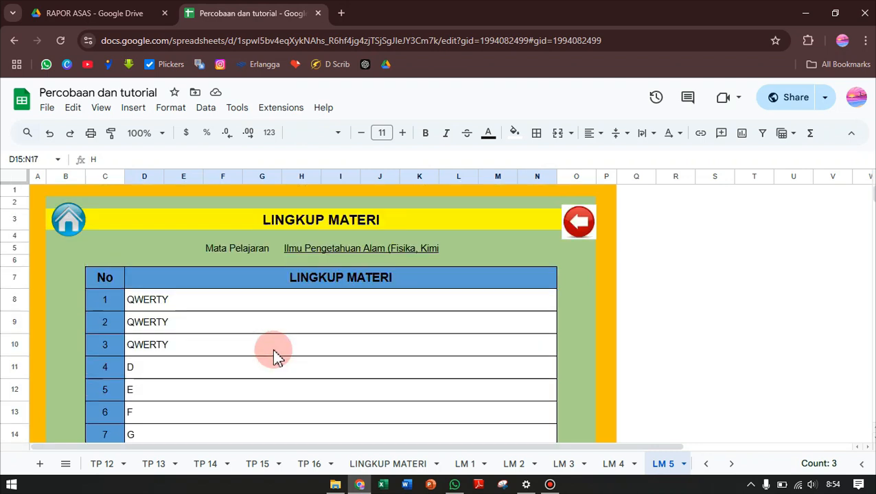
# Return to the subject list, open subject 6, Ilmu Pengetahuan Sosial, and examine its material rows 1 to 10
pyautogui.click(583, 227)
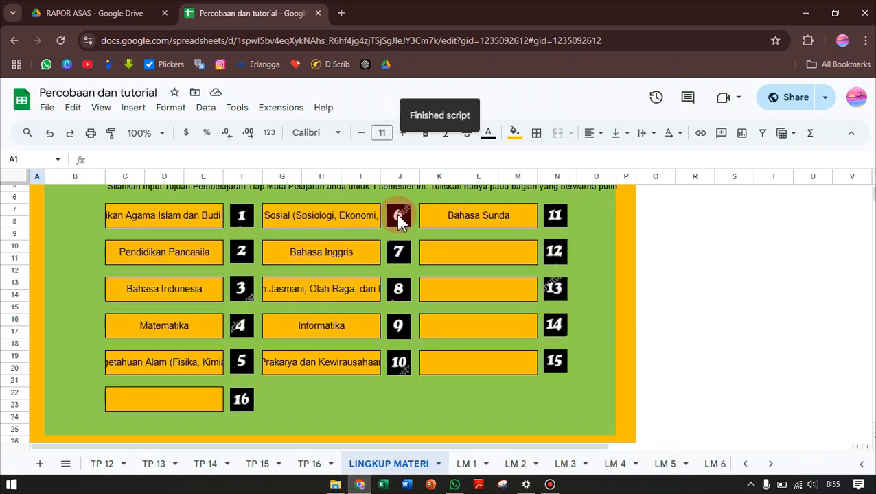
pyautogui.click(400, 215)
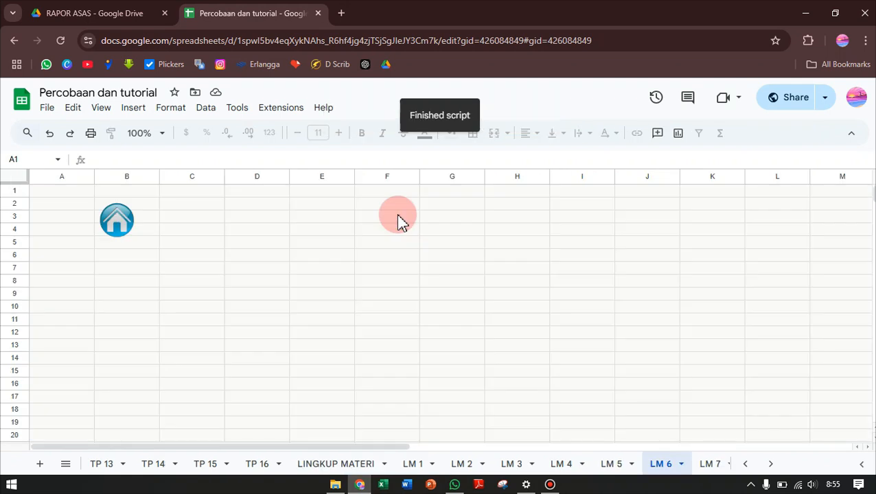
pyautogui.moveTo(183, 309); pyautogui.dragTo(184, 366)
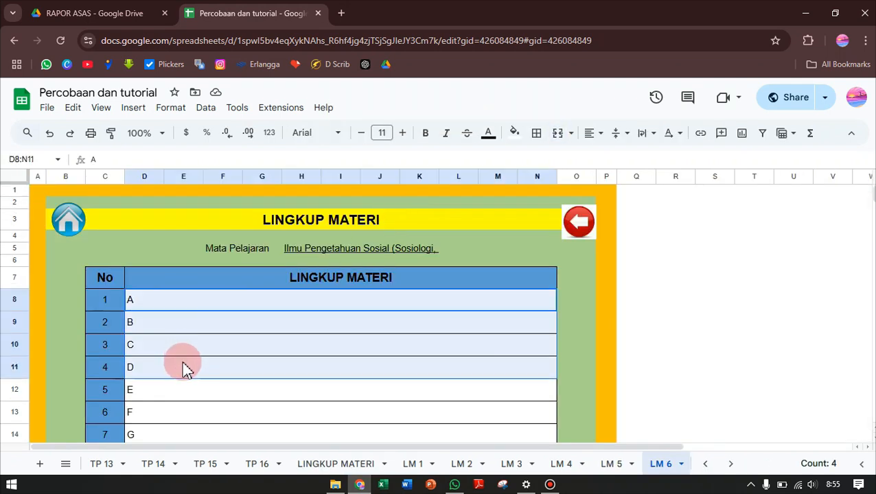
pyautogui.scroll(-1, 193, 385)
pyautogui.moveTo(179, 333); pyautogui.dragTo(184, 376)
pyautogui.scroll(-1, 184, 401)
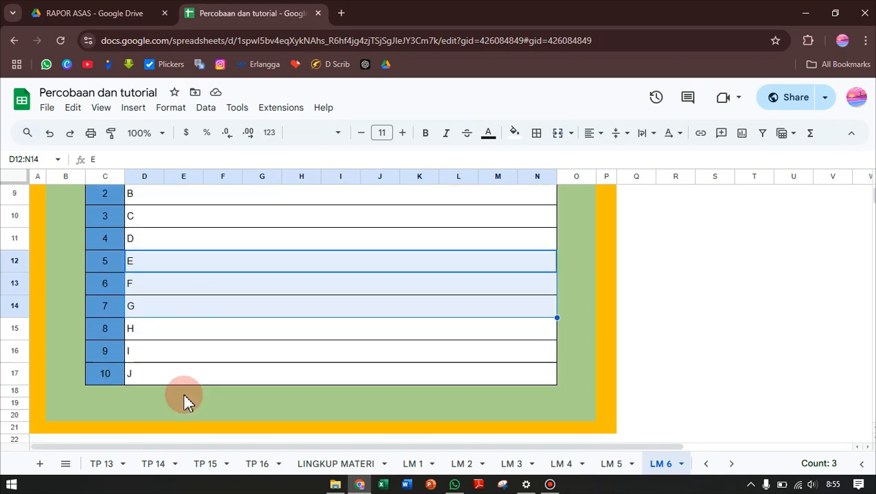
pyautogui.moveTo(169, 329); pyautogui.dragTo(169, 372)
pyautogui.scroll(2, 367, 345)
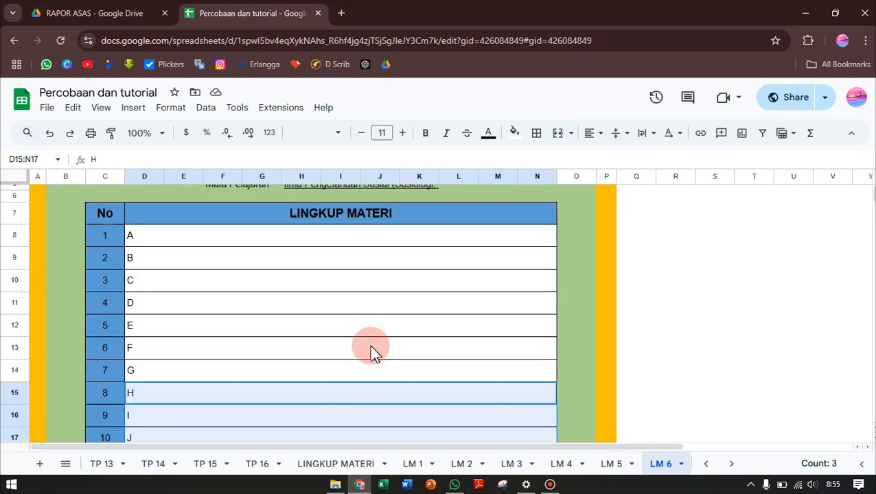
# Go back to the Lingkup Materi subject list, view the page of subject 2, Pendidikan Pancasila, and return to review the list
pyautogui.click(368, 345)
pyautogui.hotkey('alt', 'Left')
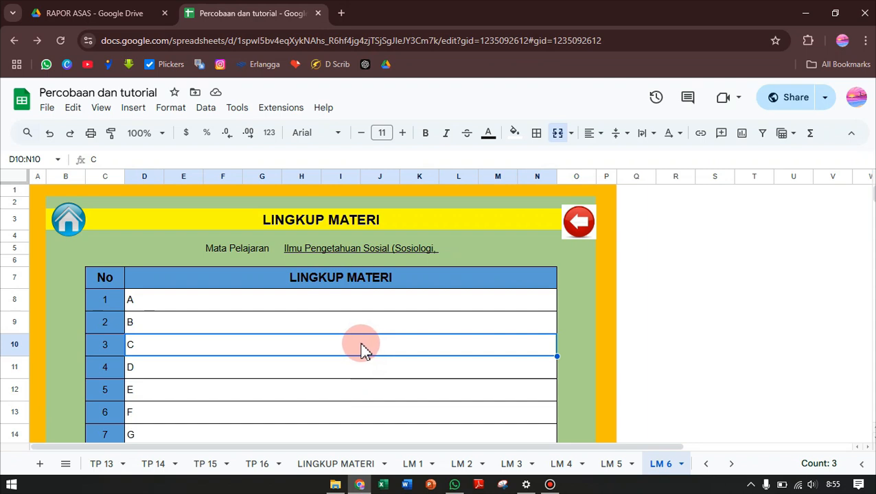
pyautogui.scroll(2, 297, 320)
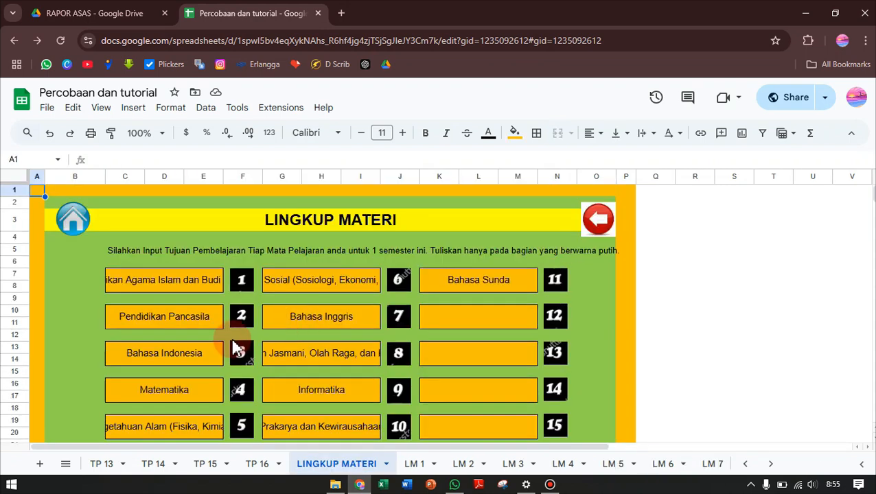
pyautogui.click(242, 318)
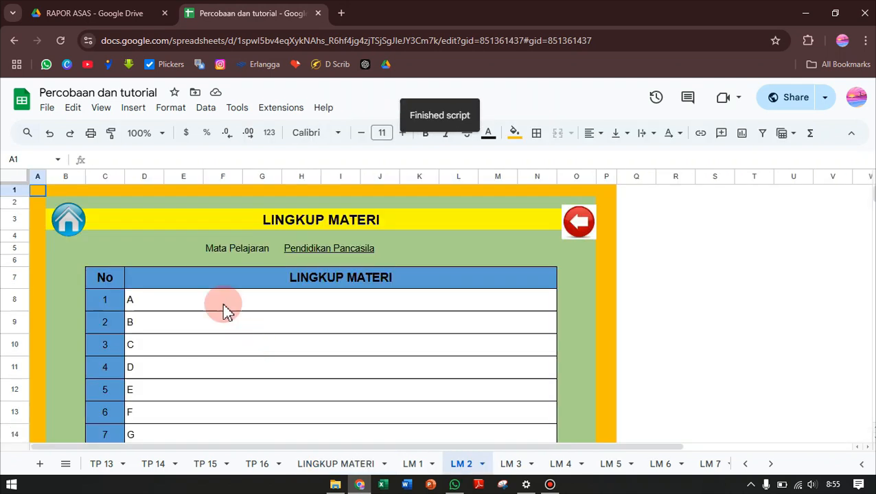
pyautogui.moveTo(223, 305); pyautogui.dragTo(213, 340)
pyautogui.hotkey('alt', 'Left')
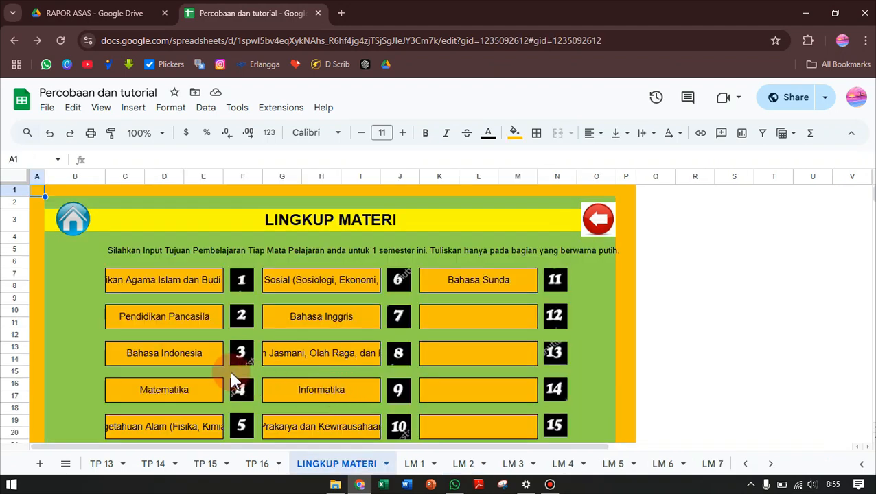
pyautogui.scroll(-2, 235, 383)
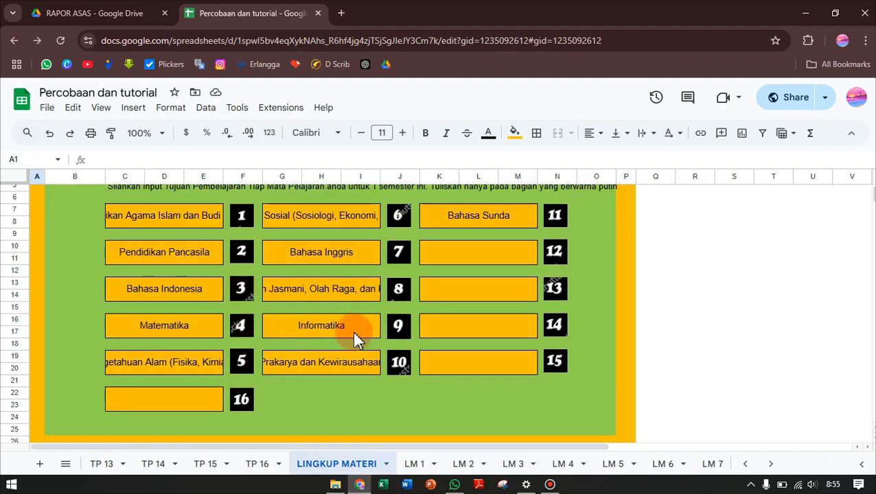
pyautogui.scroll(2, 347, 323)
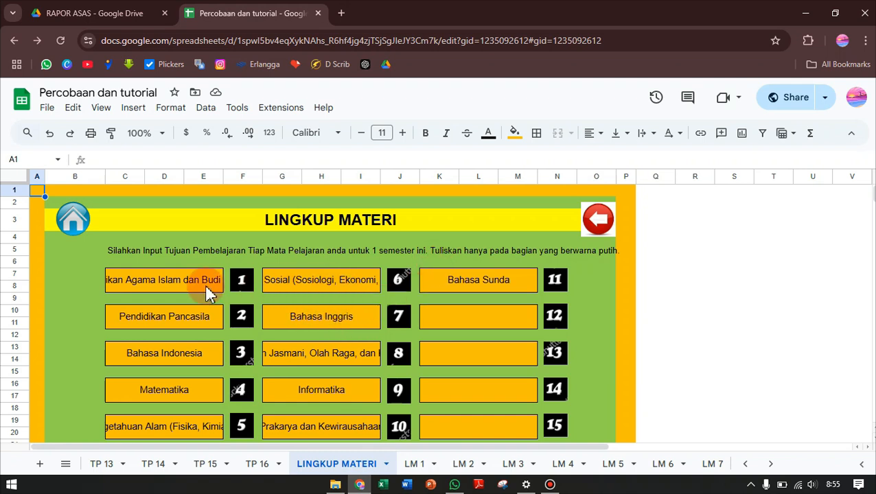
# Go to the home page and open the Tujuan Pembelajaran page of subject 5, Ilmu Pengetahuan Alam
pyautogui.click(81, 224)
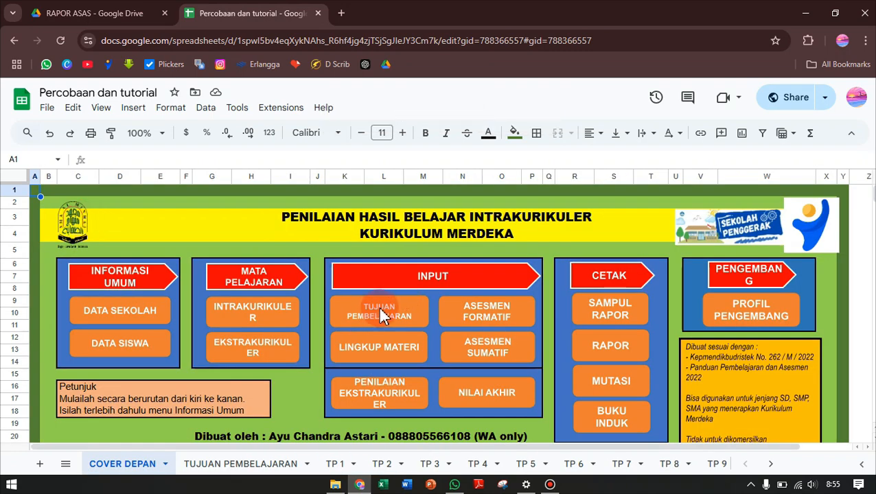
pyautogui.click(380, 314)
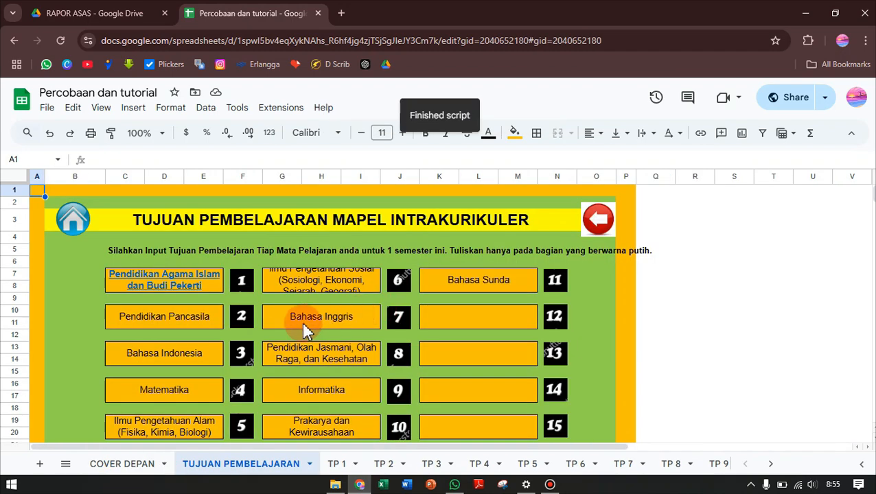
pyautogui.scroll(-2, 236, 328)
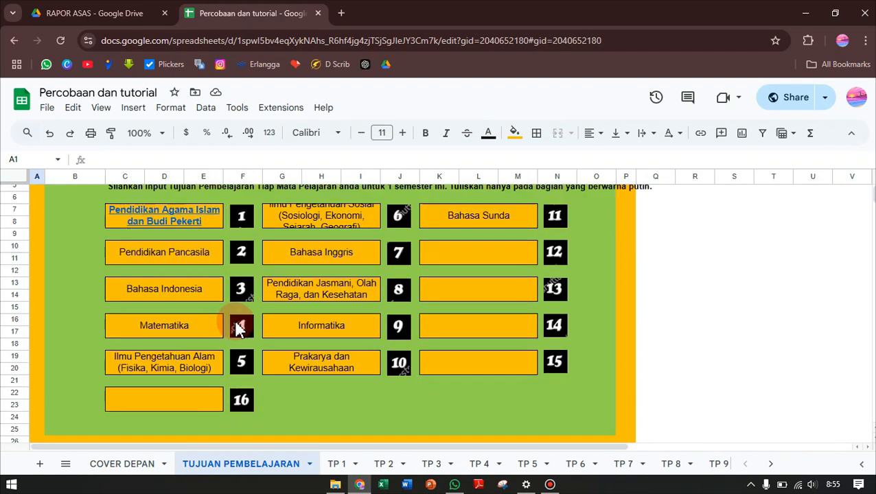
pyautogui.scroll(2, 235, 328)
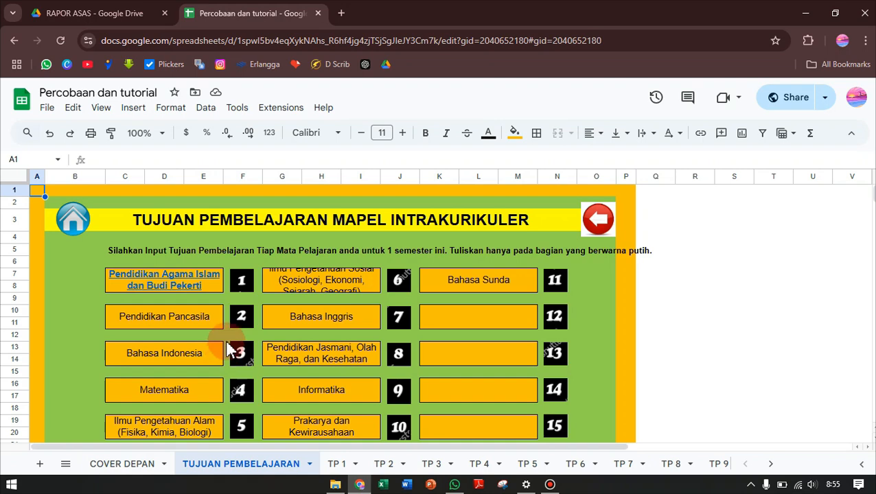
pyautogui.scroll(-2, 236, 382)
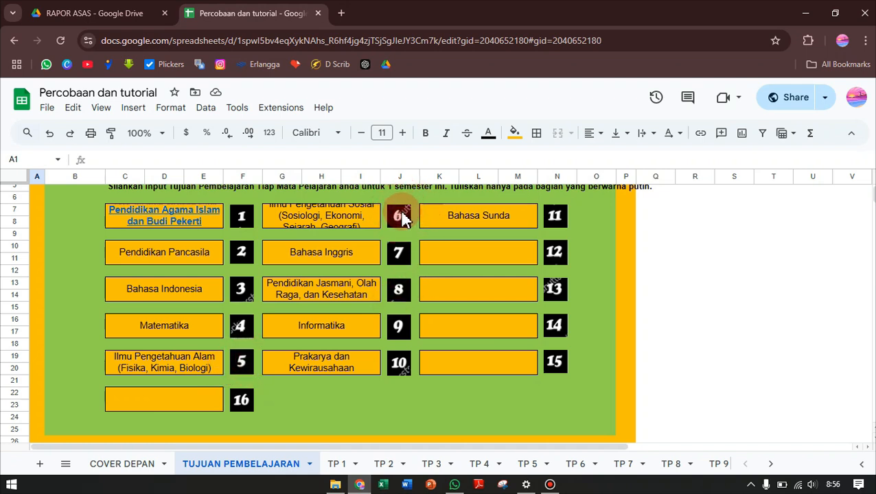
pyautogui.click(244, 359)
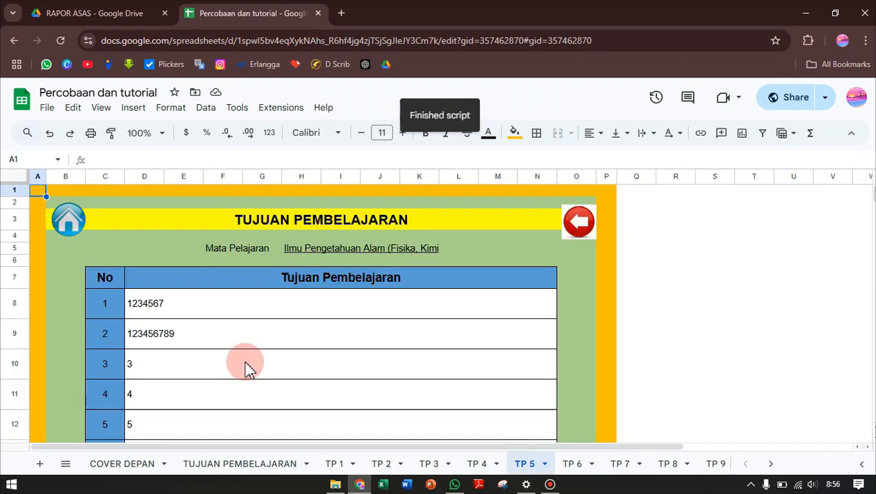
# Examine the learning objective rows 1 to 10 in the Tujuan Pembelajaran table of Ilmu Pengetahuan Alam
pyautogui.moveTo(241, 303); pyautogui.dragTo(252, 343)
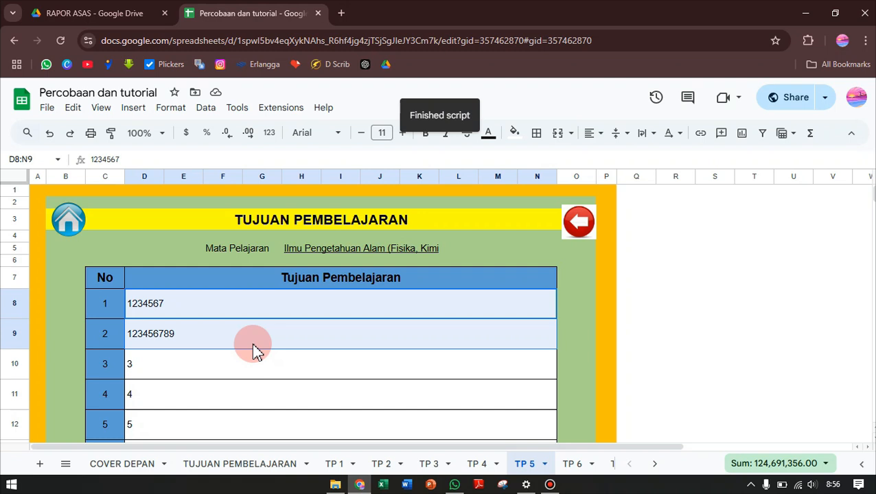
pyautogui.scroll(-2, 273, 339)
pyautogui.scroll(2, 272, 343)
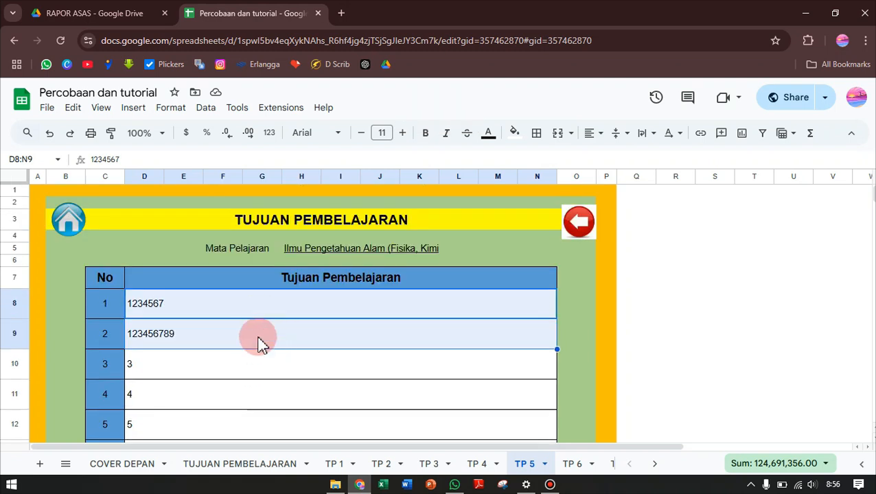
pyautogui.scroll(-1, 255, 347)
pyautogui.scroll(1, 253, 345)
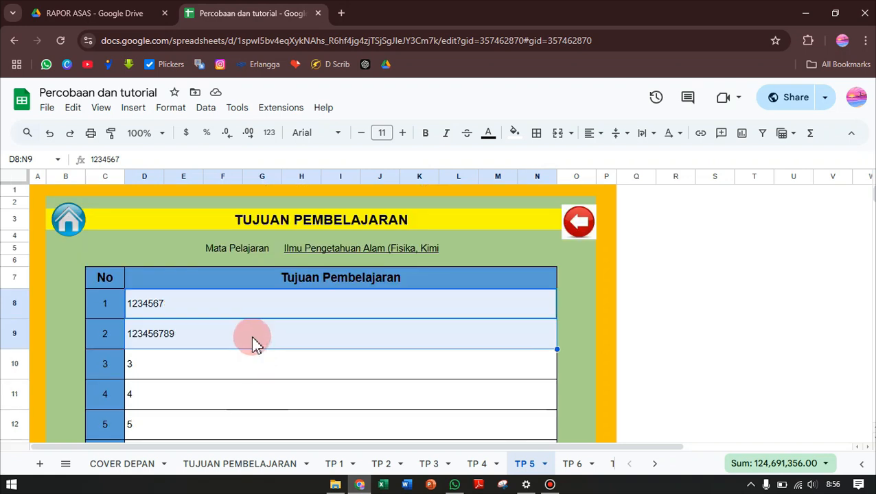
pyautogui.scroll(-1, 253, 340)
pyautogui.scroll(-2, 251, 307)
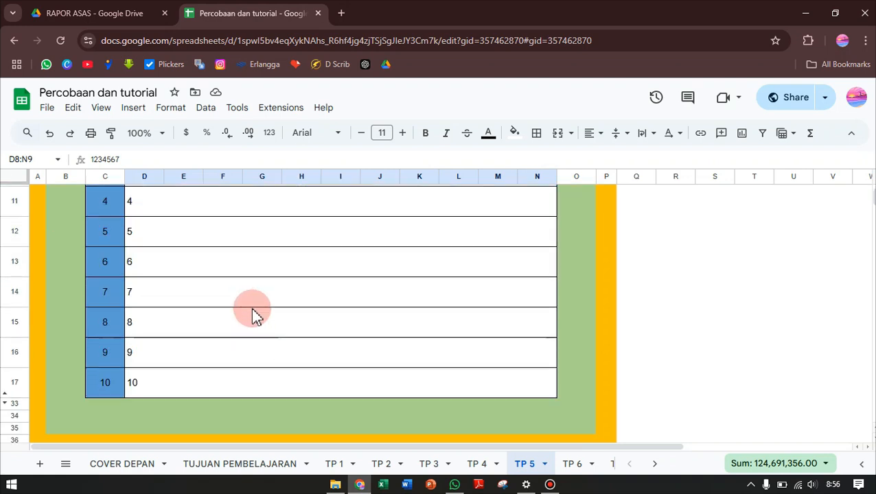
pyautogui.scroll(2, 251, 307)
pyautogui.moveTo(242, 242); pyautogui.dragTo(241, 429)
pyautogui.scroll(-2, 244, 423)
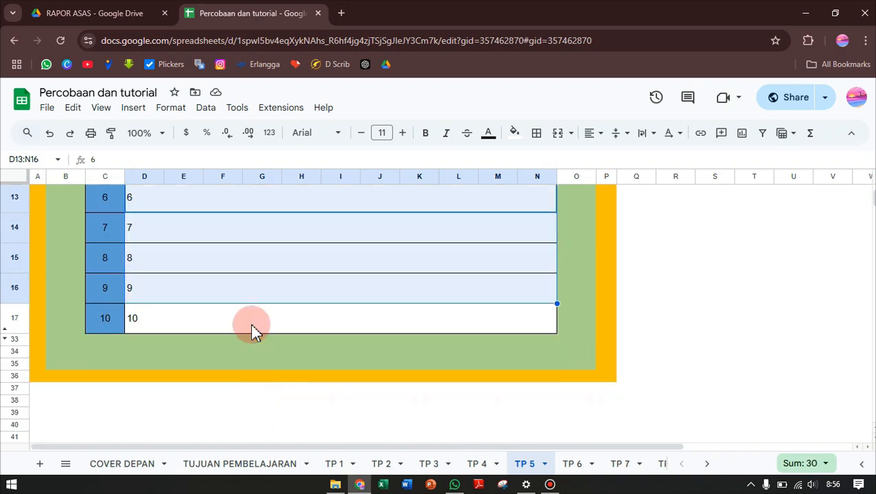
# Return to the Tujuan Pembelajaran subject list and open the page of subject 6, Ilmu Pengetahuan Sosial
pyautogui.moveTo(254, 241); pyautogui.dragTo(266, 318)
pyautogui.scroll(5, 270, 292)
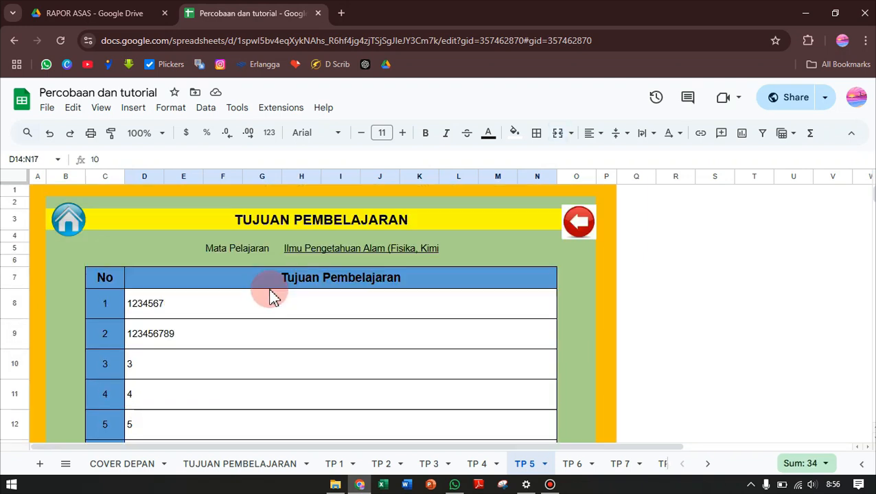
pyautogui.click(204, 362)
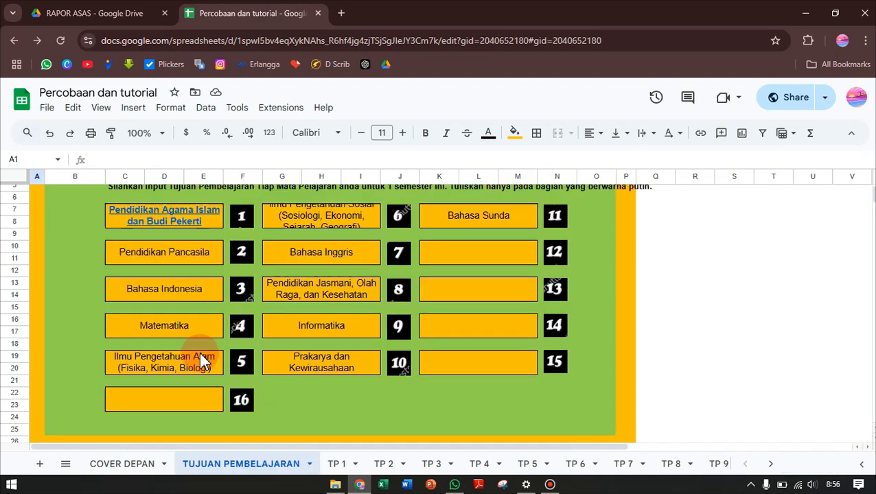
pyautogui.scroll(2, 337, 363)
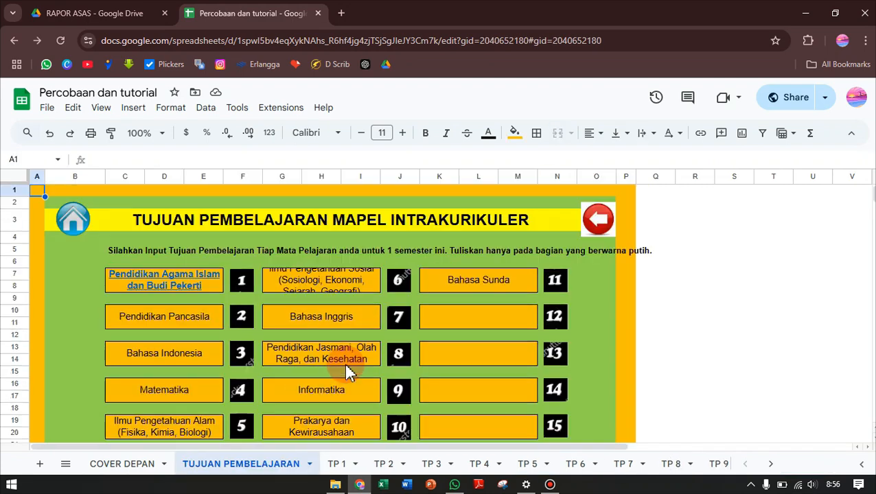
pyautogui.click(405, 285)
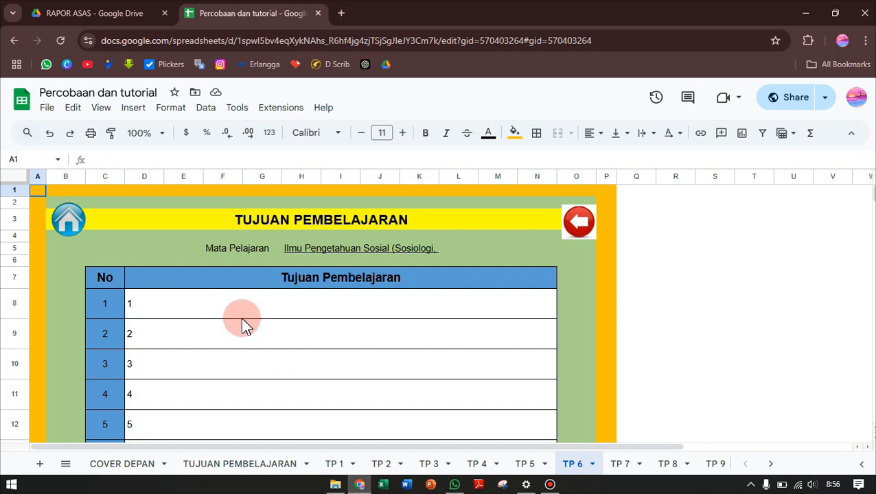
# Examine the learning objective rows in the Tujuan Pembelajaran table of Ilmu Pengetahuan Sosial, including those beyond row 10
pyautogui.scroll(-2, 237, 289)
pyautogui.click(231, 244)
pyautogui.keyDown('shift'); pyautogui.click(240, 413); pyautogui.keyUp('shift')
pyautogui.scroll(-7, 240, 413)
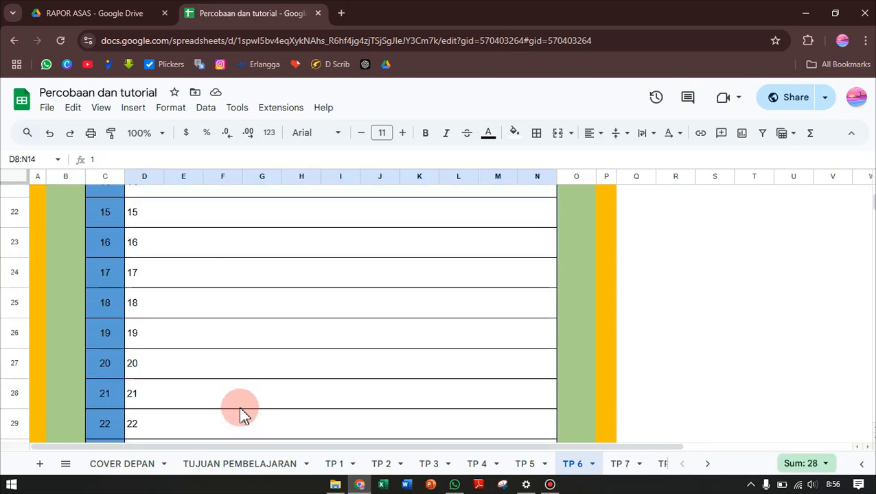
pyautogui.scroll(-2, 241, 413)
pyautogui.scroll(10, 239, 408)
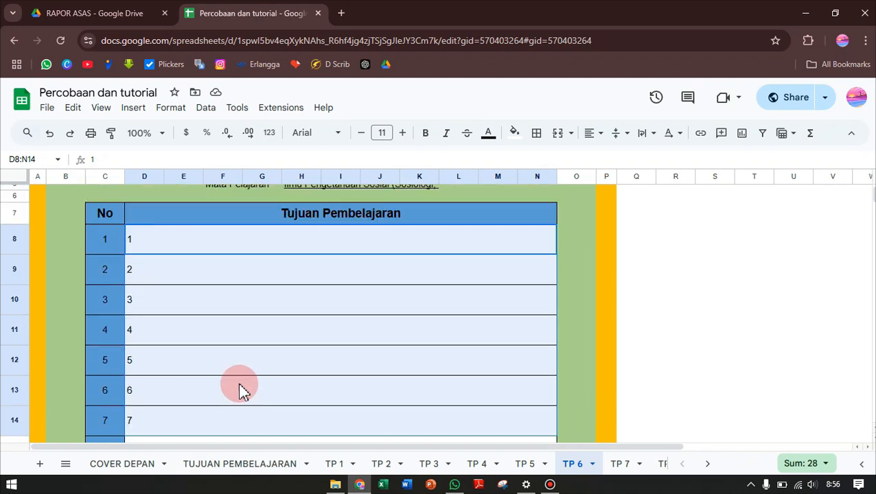
pyautogui.keyDown('shift'); pyautogui.click(238, 335); pyautogui.keyUp('shift')
pyautogui.scroll(2, 251, 343)
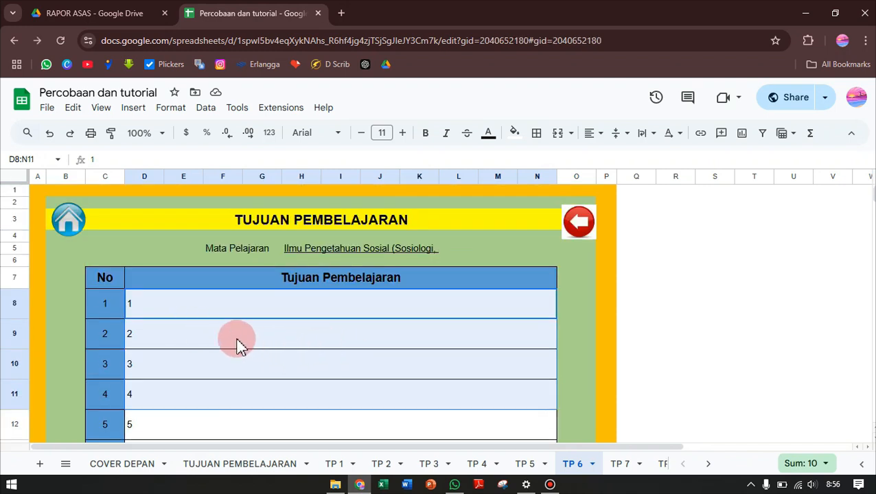
# Go from the subject list to the home page and open the Asesmen Formatif page of subject 5, Ilmu Pengetahuan Alam
pyautogui.scroll(-2, 231, 327)
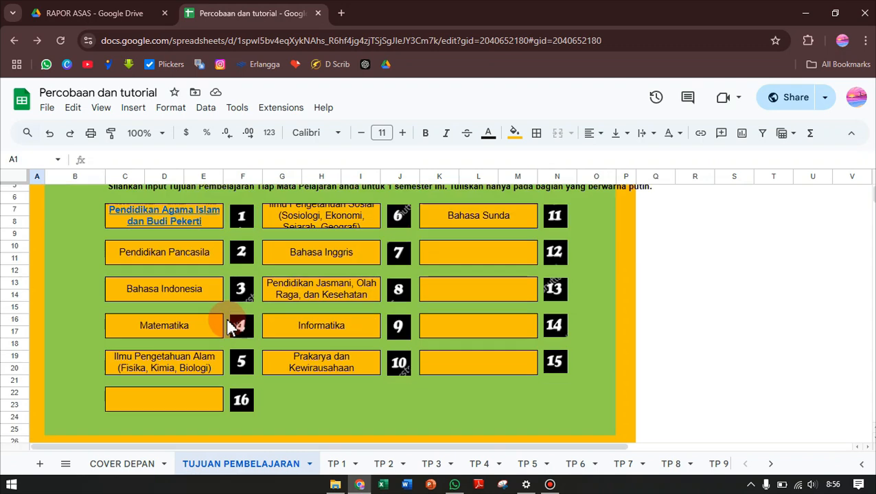
pyautogui.scroll(2, 231, 326)
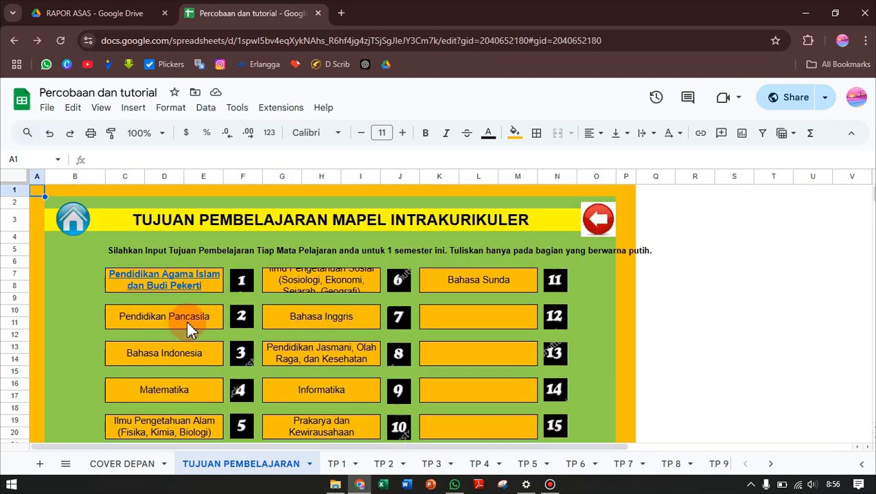
pyautogui.click(81, 229)
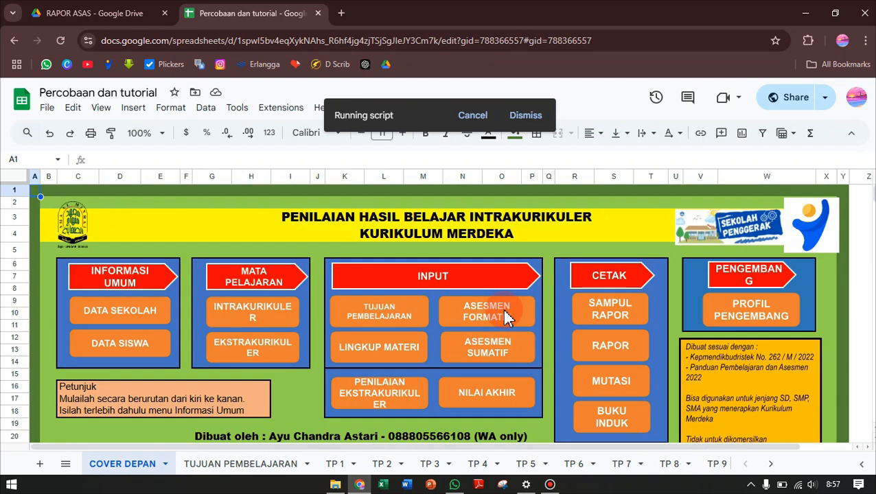
pyautogui.click(504, 313)
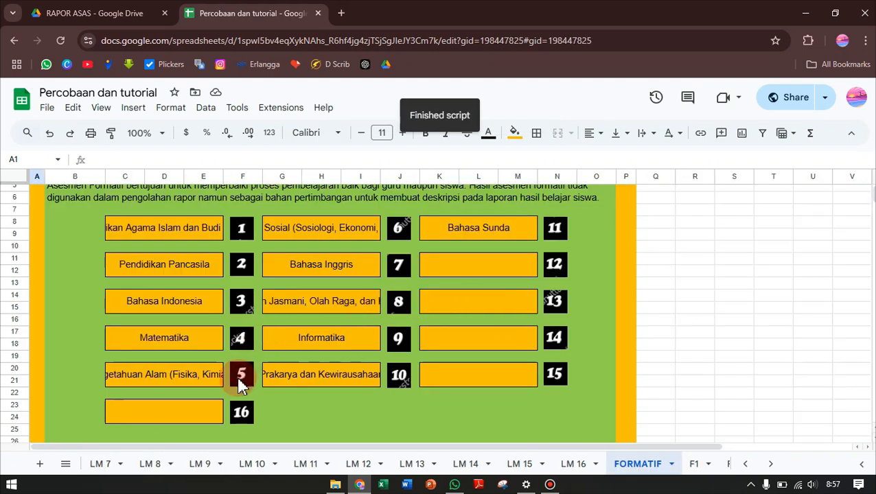
pyautogui.click(241, 382)
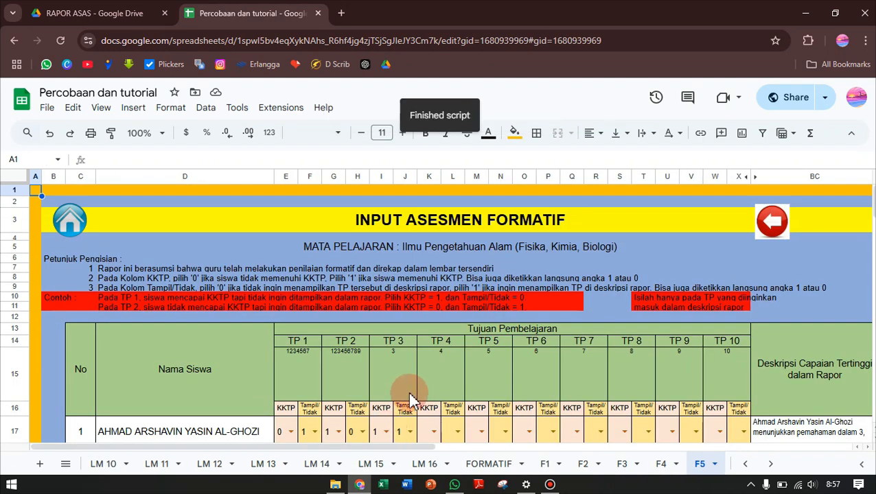
# Examine the formative assessment table and the objectives shown under TP 1 and TP 2
pyautogui.scroll(-3, 409, 397)
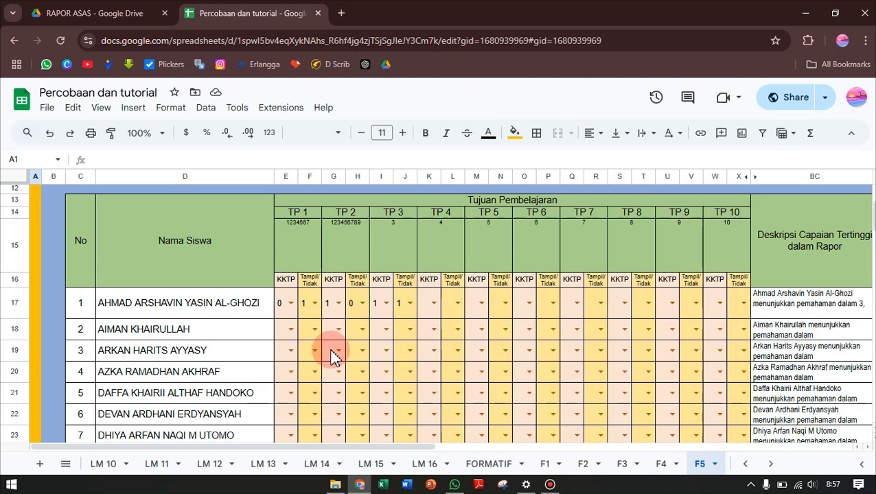
pyautogui.scroll(2, 332, 358)
pyautogui.click(342, 302)
pyautogui.click(306, 302)
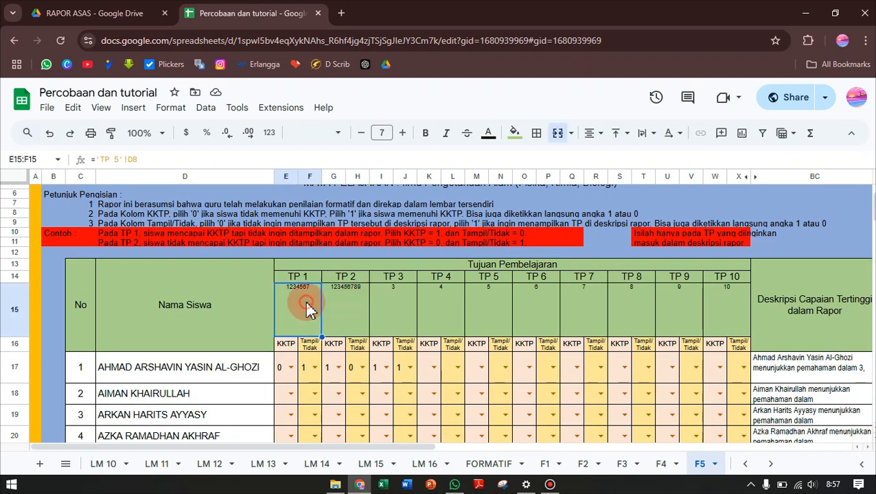
pyautogui.click(342, 301)
pyautogui.click(304, 302)
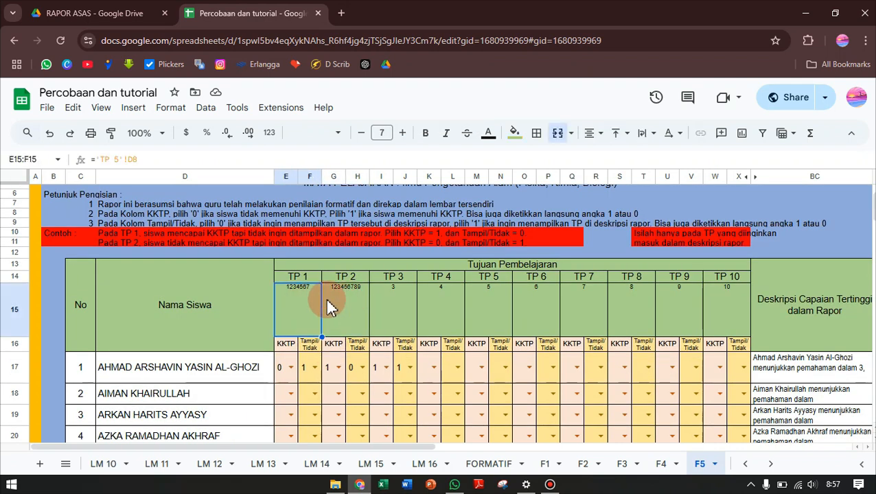
pyautogui.click(307, 308)
# Clear the KKTP and Tampil/Tidak entries of TP 1 to TP 3 for the first two students, range E17:J18
pyautogui.click(315, 369)
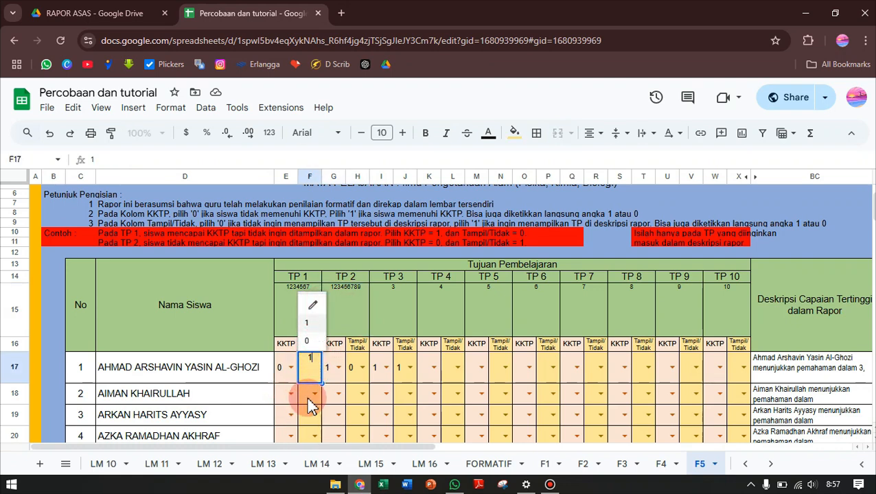
pyautogui.moveTo(294, 397); pyautogui.dragTo(419, 401)
pyautogui.moveTo(418, 361); pyautogui.dragTo(418, 360)
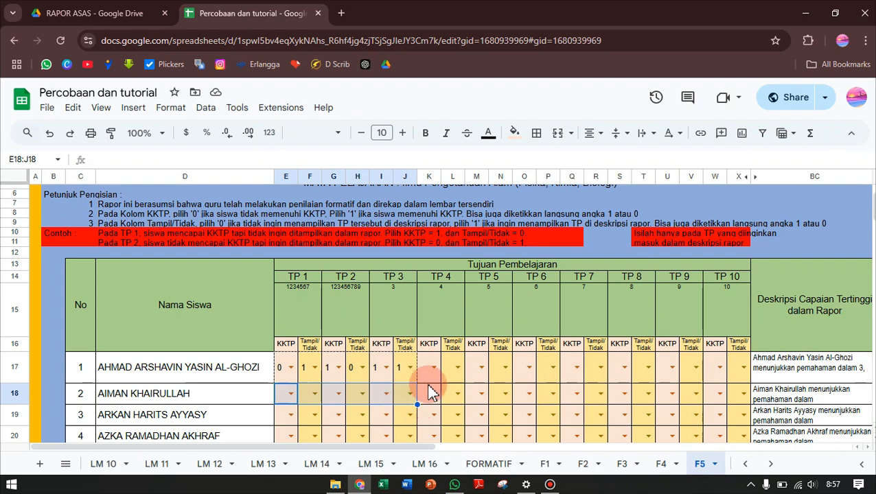
pyautogui.click(337, 409)
pyautogui.scroll(1, 341, 426)
pyautogui.scroll(-1, 342, 426)
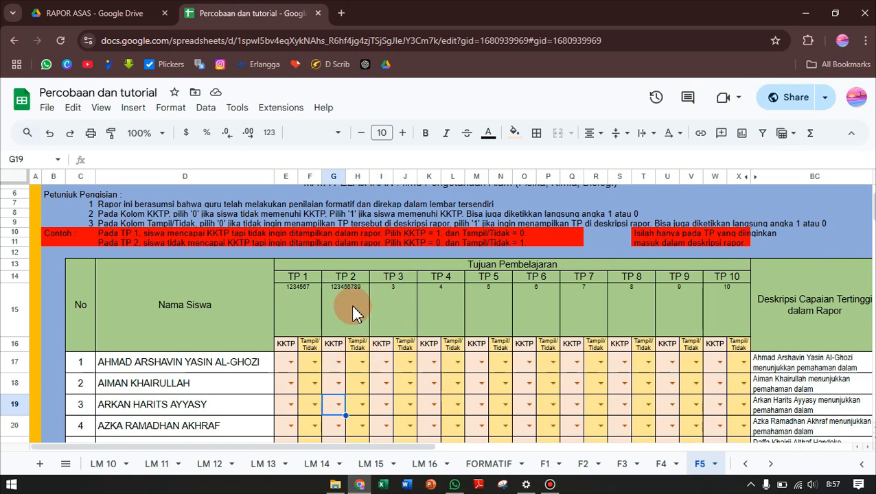
# For the first student's TP 1, set KKTP to 0 and Tampil/Tidak to 1
pyautogui.click(293, 364)
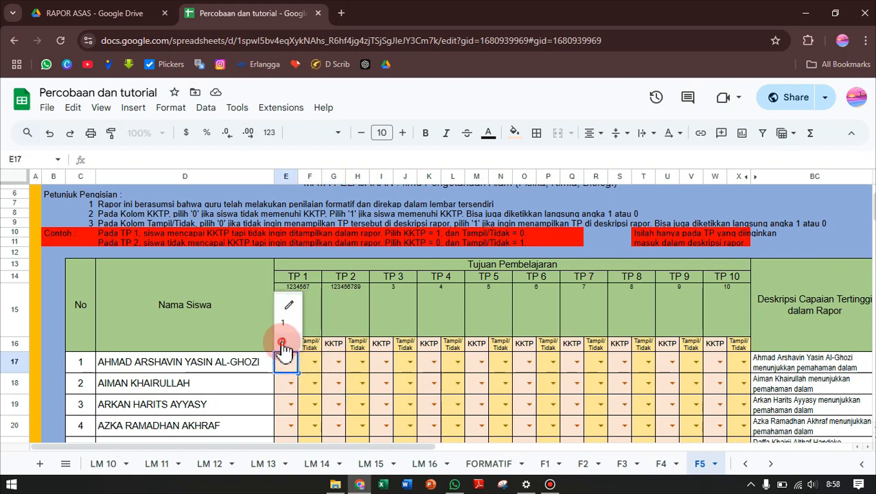
pyautogui.click(282, 343)
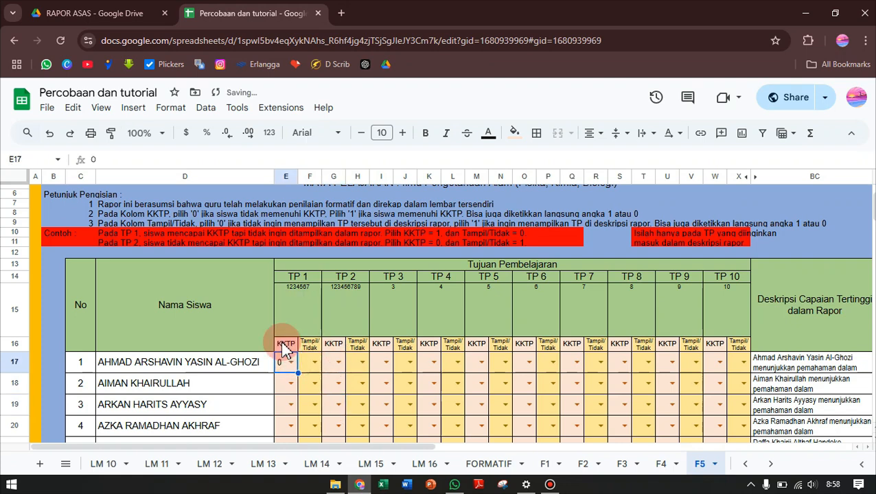
pyautogui.click(317, 364)
pyautogui.click(312, 327)
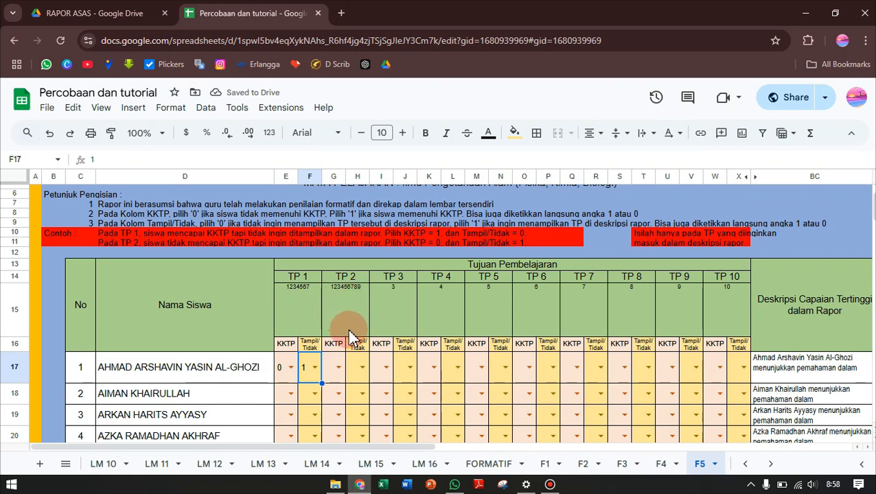
# For the first student's TP 2, set both KKTP and Tampil/Tidak to 1
pyautogui.click(338, 366)
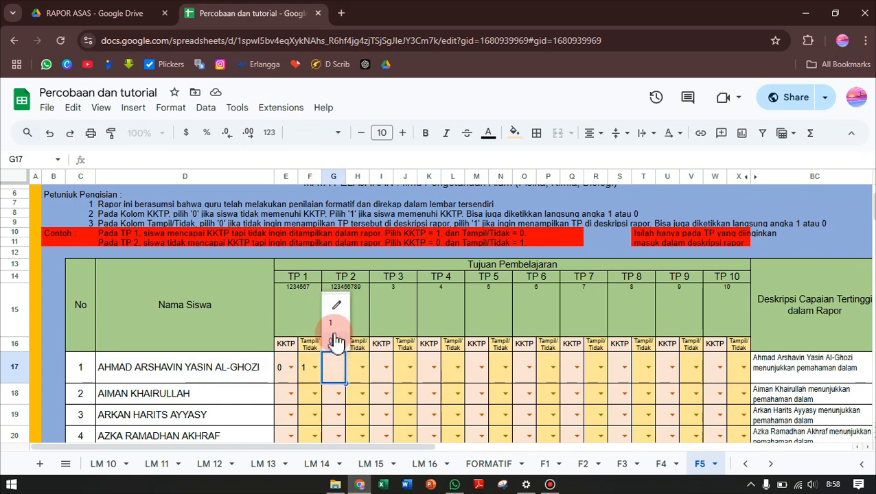
pyautogui.click(333, 324)
pyautogui.click(360, 368)
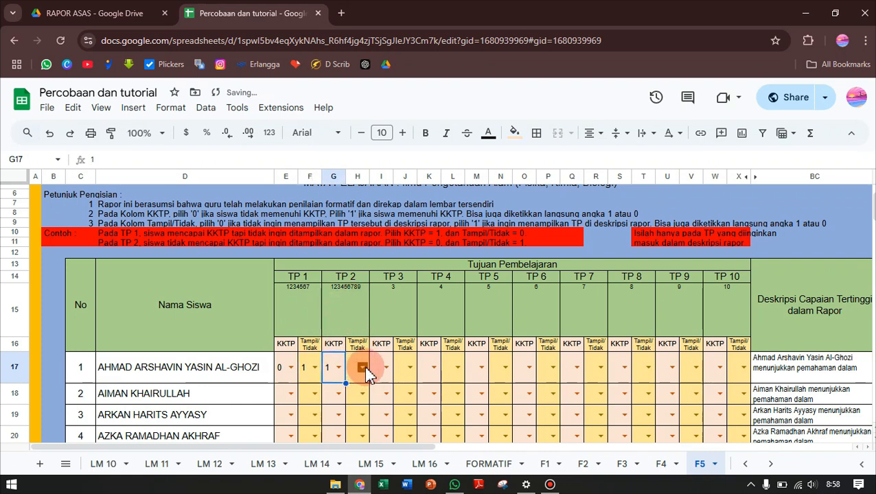
pyautogui.click(358, 324)
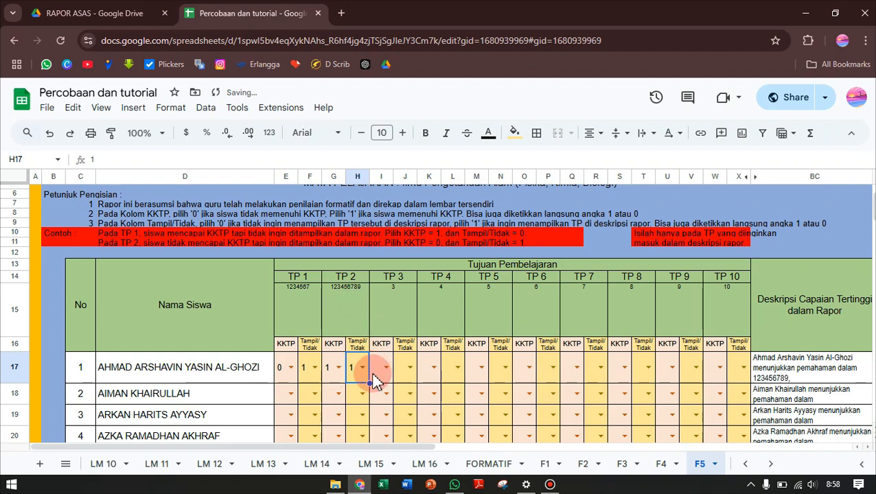
# Examine the student rows and compare the objectives under TP 1 to TP 4 in the formative assessment table
pyautogui.scroll(-3, 357, 405)
pyautogui.scroll(-1, 357, 405)
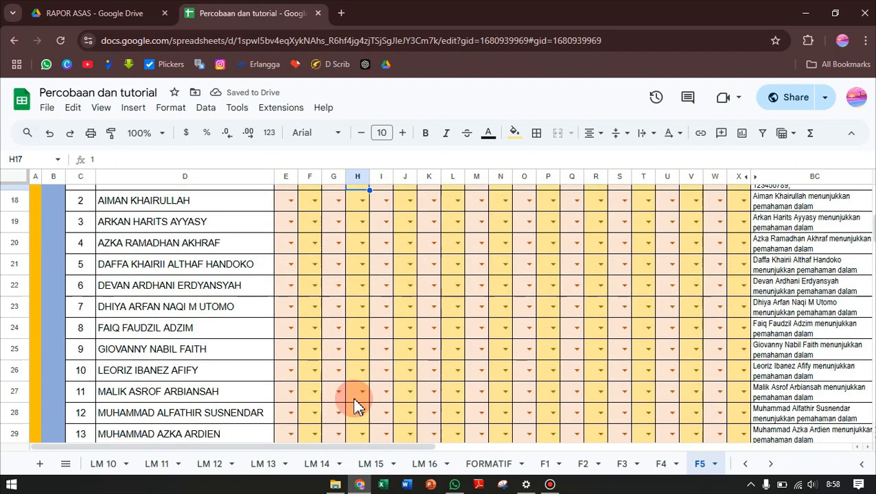
pyautogui.scroll(2, 357, 405)
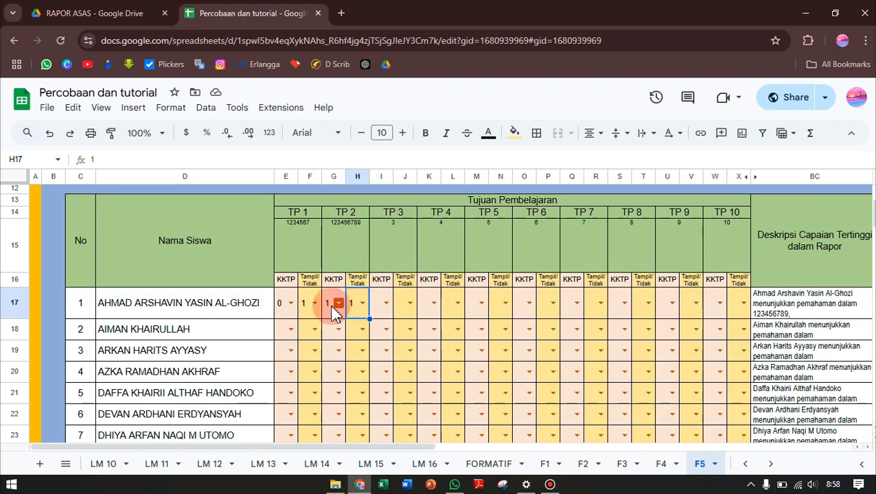
pyautogui.scroll(2, 387, 311)
pyautogui.click(397, 316)
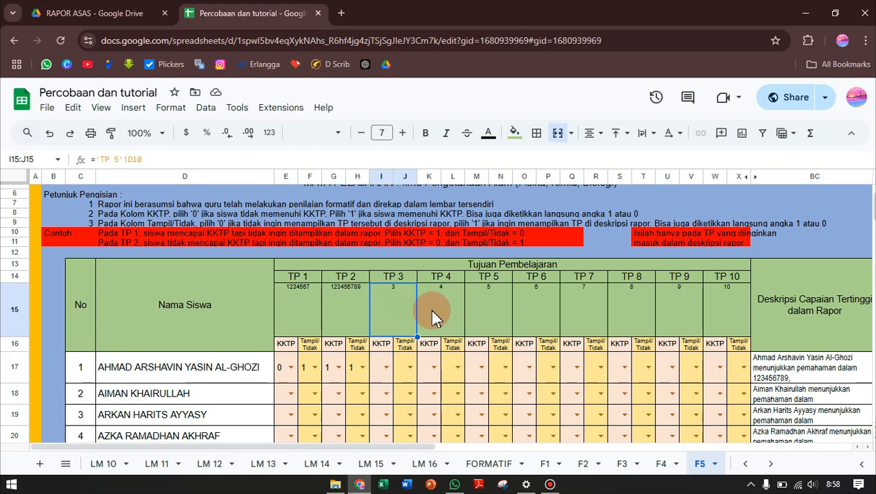
pyautogui.click(433, 311)
pyautogui.click(387, 311)
pyautogui.click(402, 315)
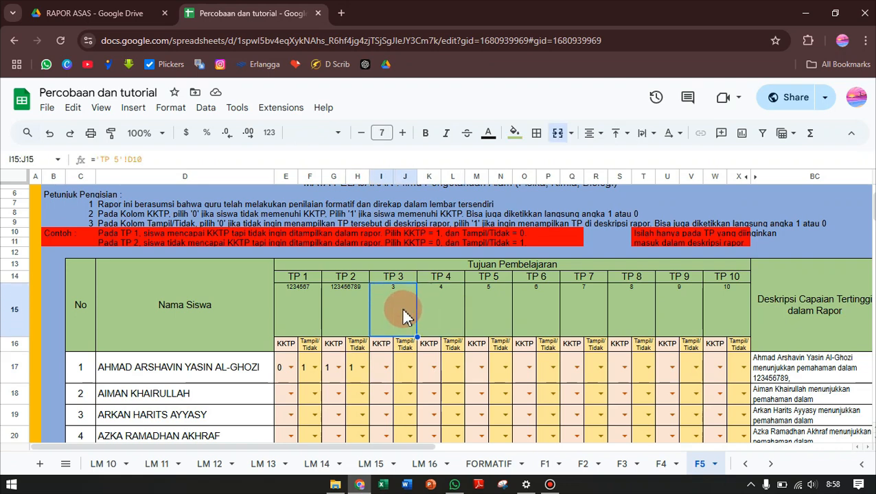
pyautogui.click(298, 315)
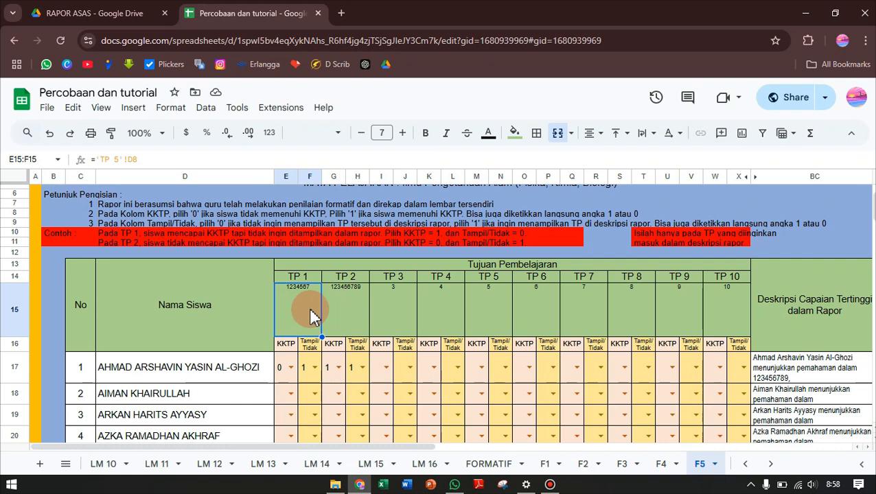
pyautogui.click(356, 316)
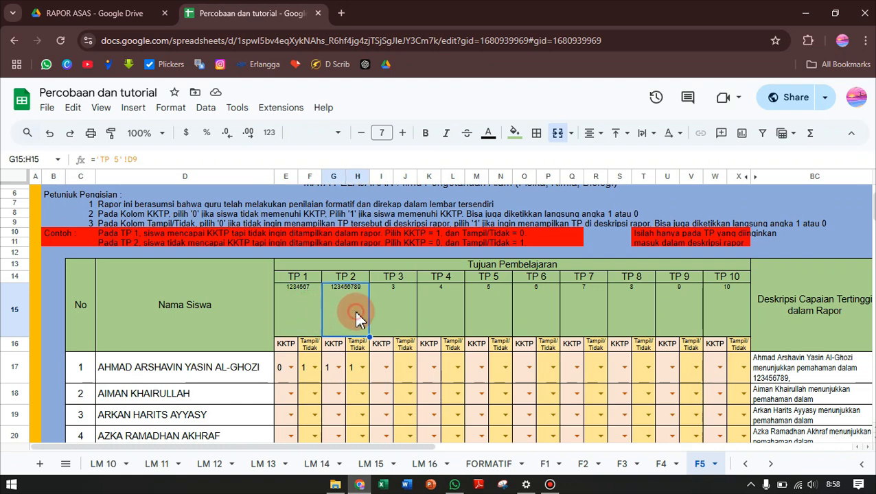
pyautogui.click(408, 317)
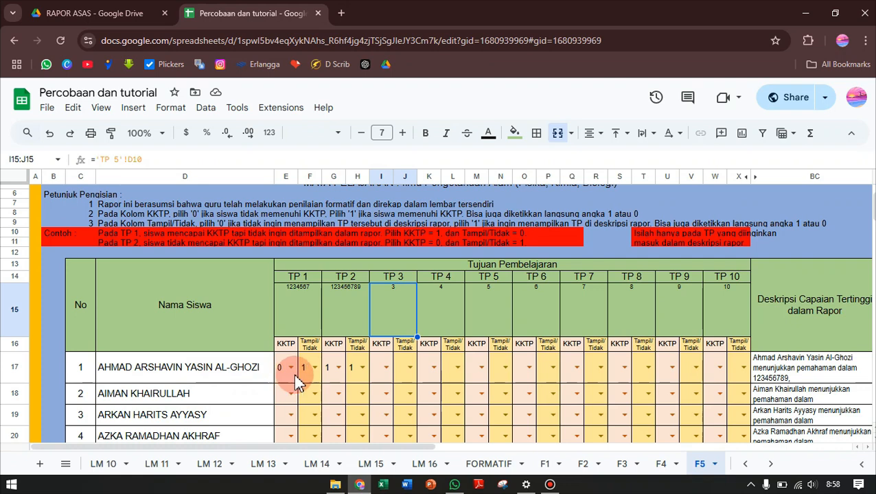
# Check the first student's TP 1 entries and set Tampil/Tidak for TP 2 to 0
pyautogui.click(303, 314)
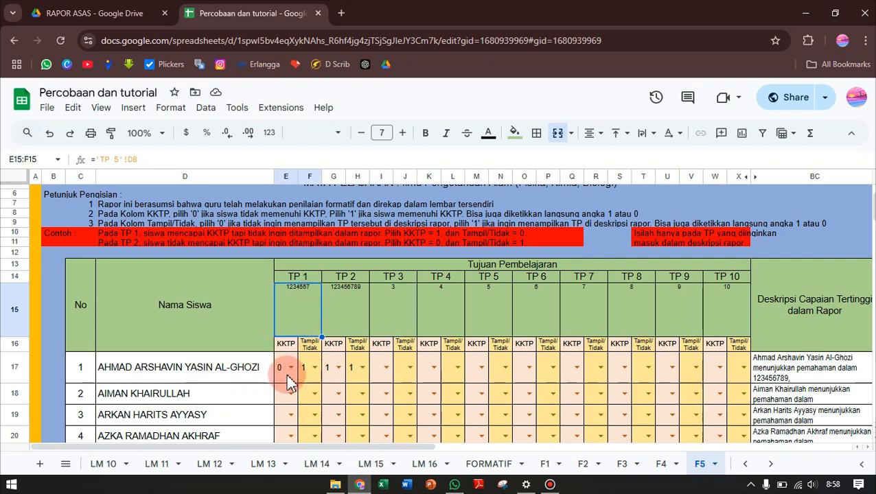
pyautogui.click(313, 377)
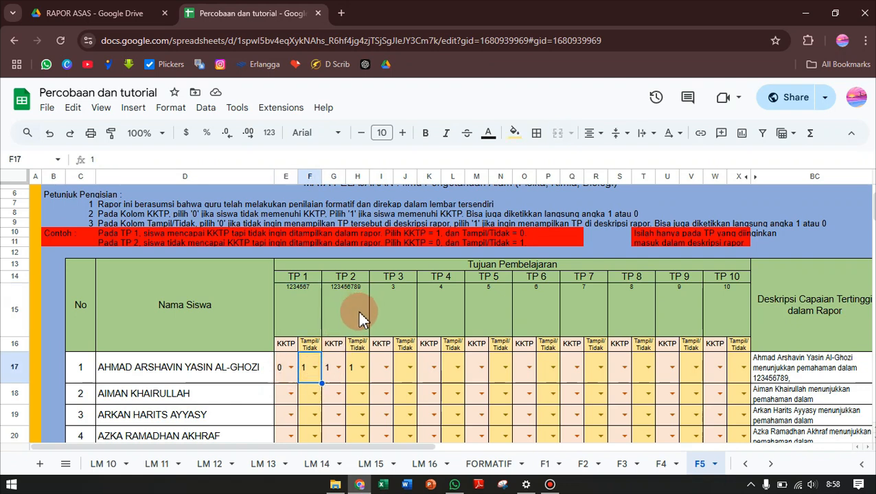
pyautogui.click(362, 371)
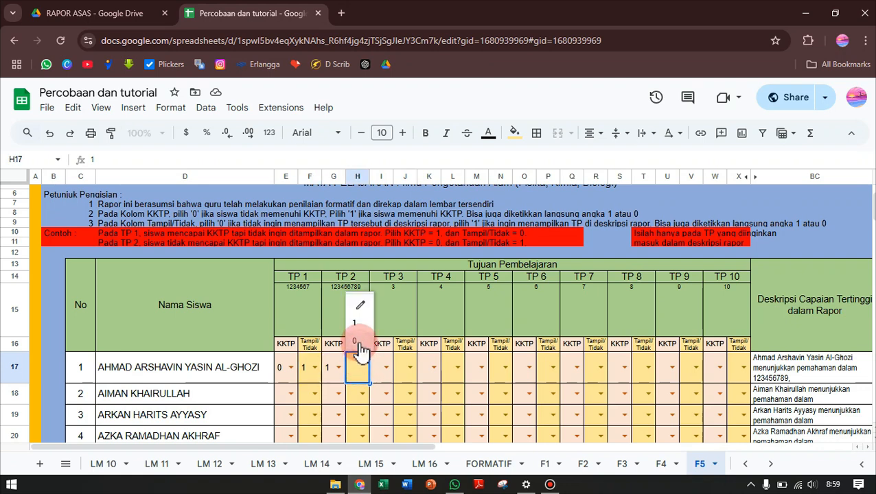
pyautogui.click(357, 342)
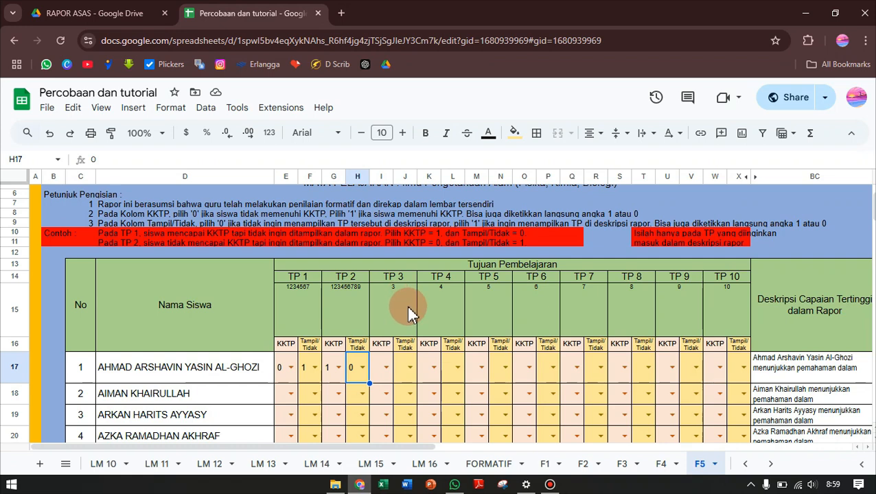
# For the first student's TP 3, set both KKTP and Tampil/Tidak to 1
pyautogui.click(386, 371)
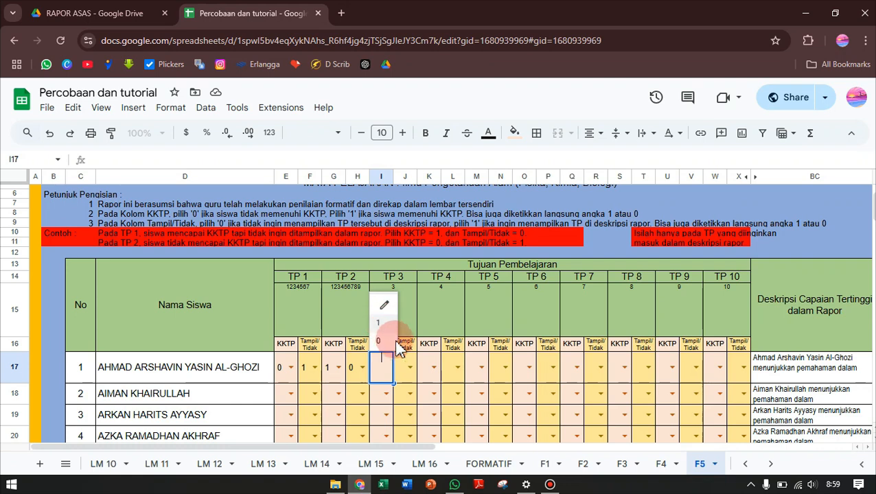
pyautogui.click(381, 326)
pyautogui.click(408, 371)
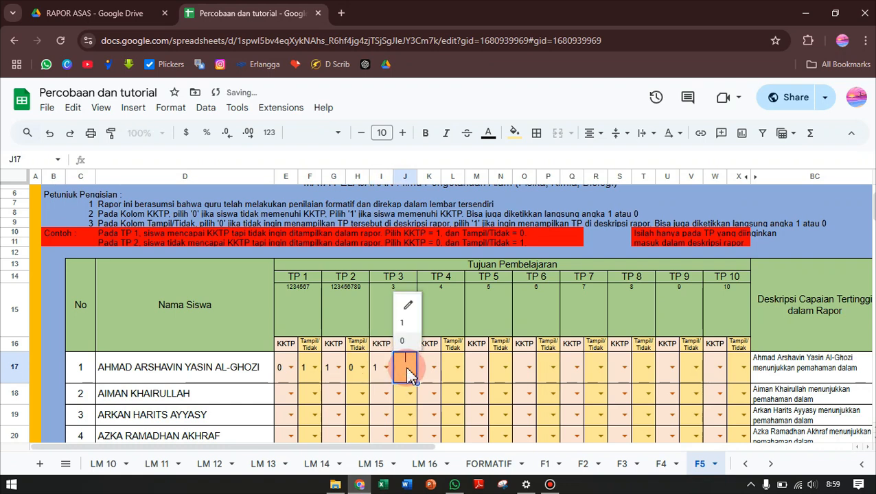
pyautogui.click(405, 324)
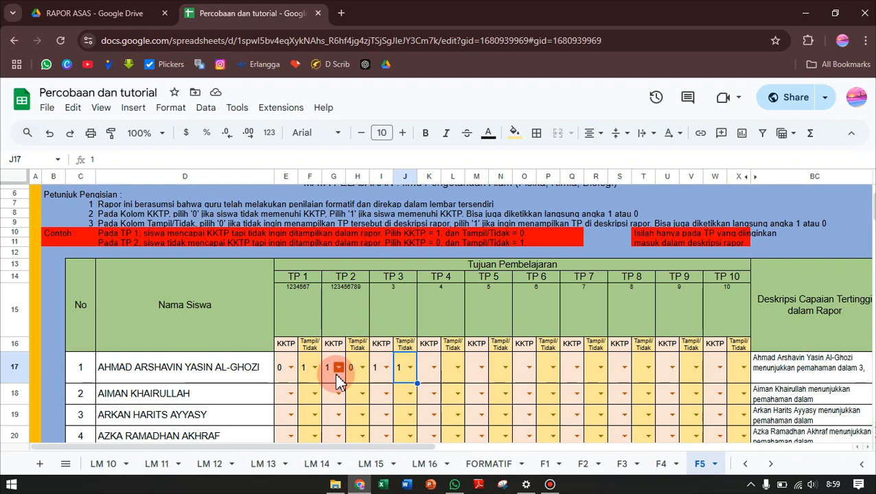
# Return to the cover page and open the Asesmen Sumatif sheet for Ilmu Pengetahuan Alam (Fisika, Kimia, Biologi)
pyautogui.scroll(-2, 362, 380)
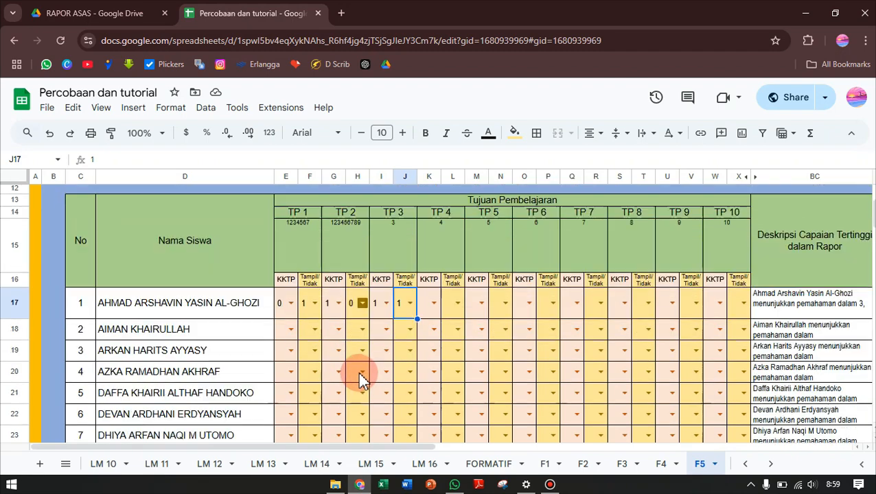
pyautogui.scroll(4, 362, 377)
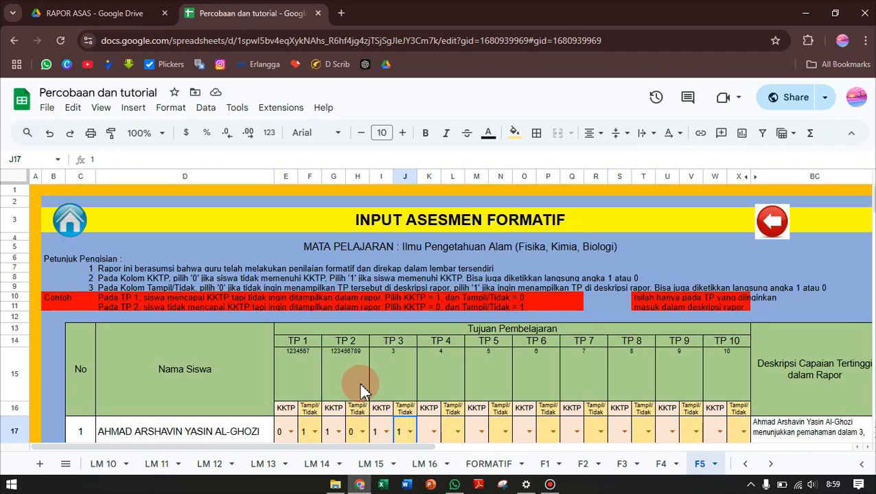
pyautogui.scroll(-3, 358, 411)
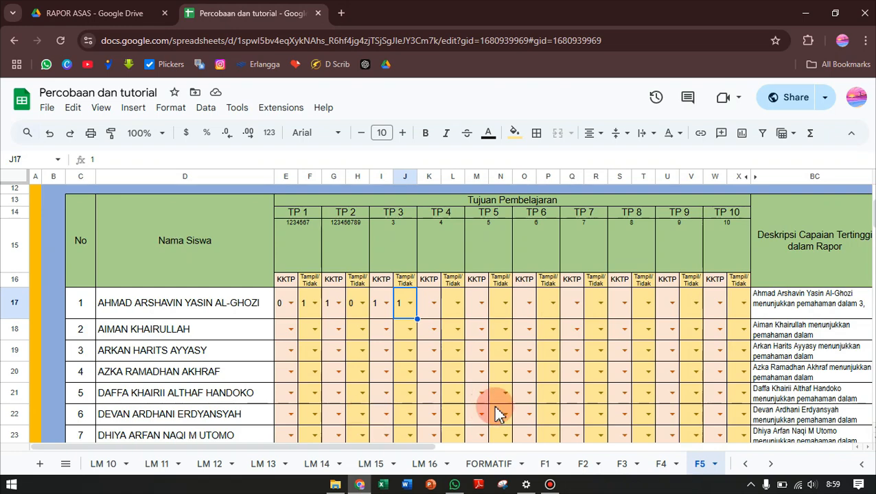
pyautogui.scroll(3, 340, 371)
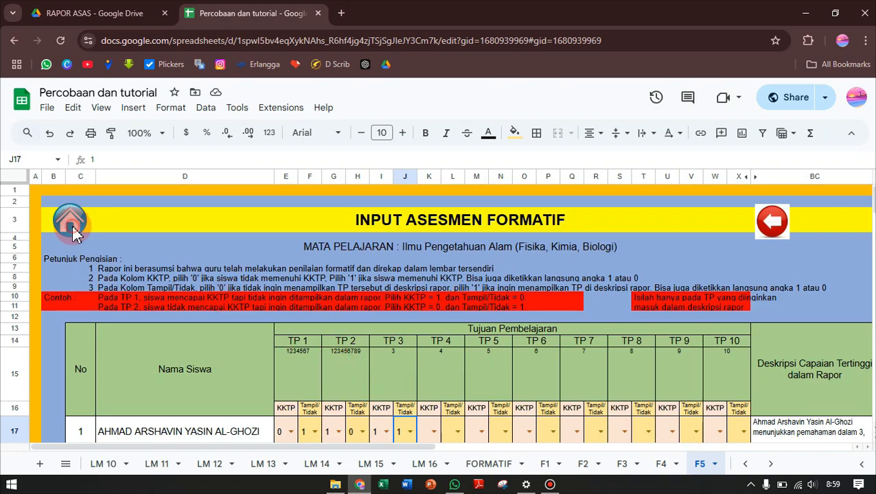
pyautogui.click(75, 232)
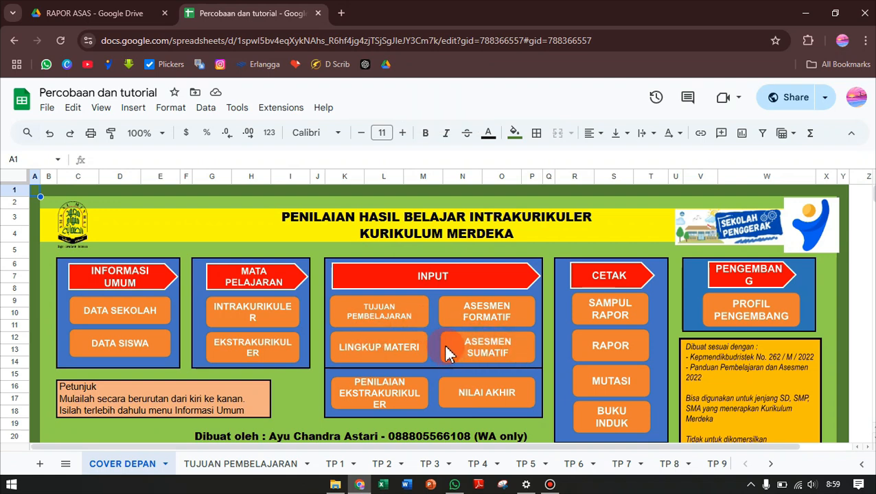
pyautogui.click(508, 354)
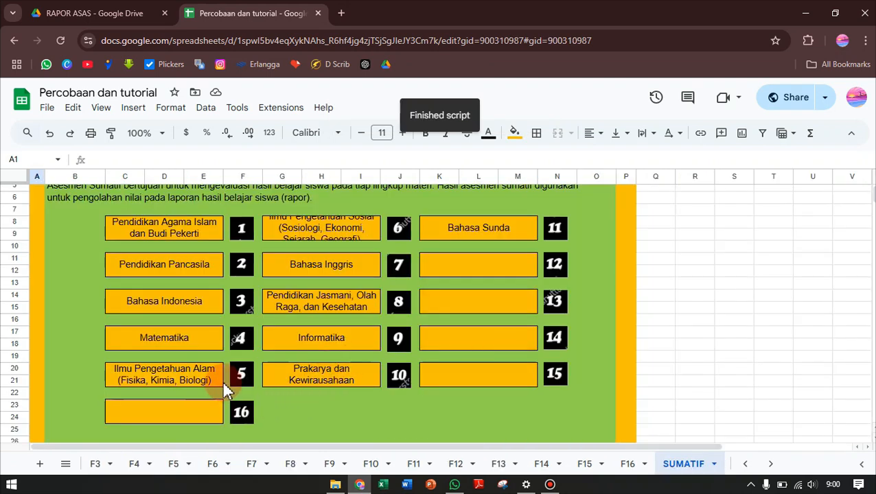
pyautogui.click(243, 378)
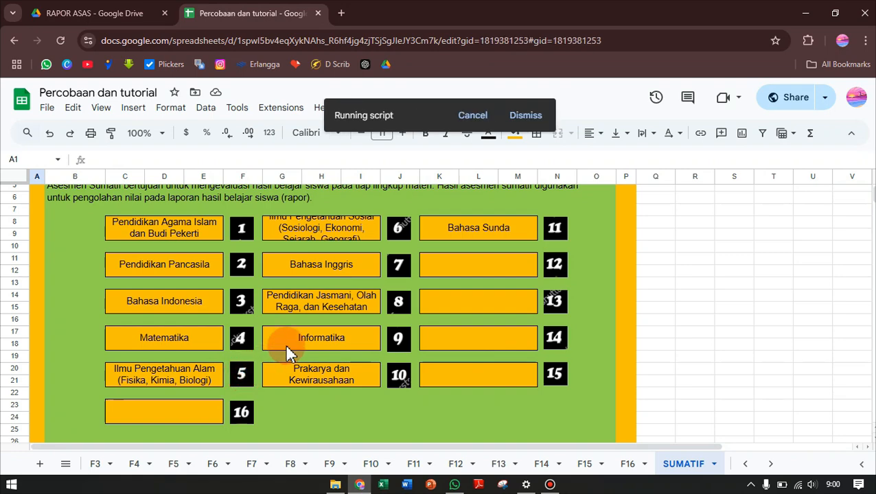
# Examine the Sumatif 1 to Sumatif 10 columns, their Lingkup Materi headings and the student rows beneath them
pyautogui.scroll(-2, 333, 360)
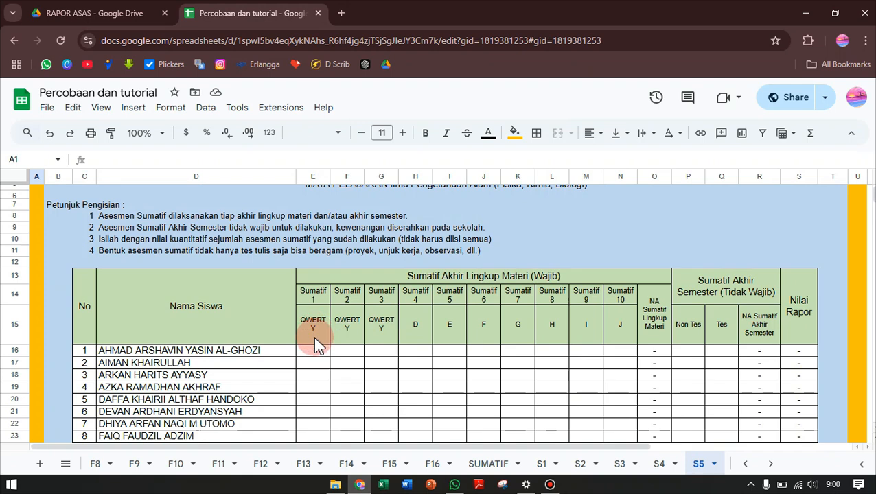
pyautogui.moveTo(317, 339); pyautogui.dragTo(387, 334)
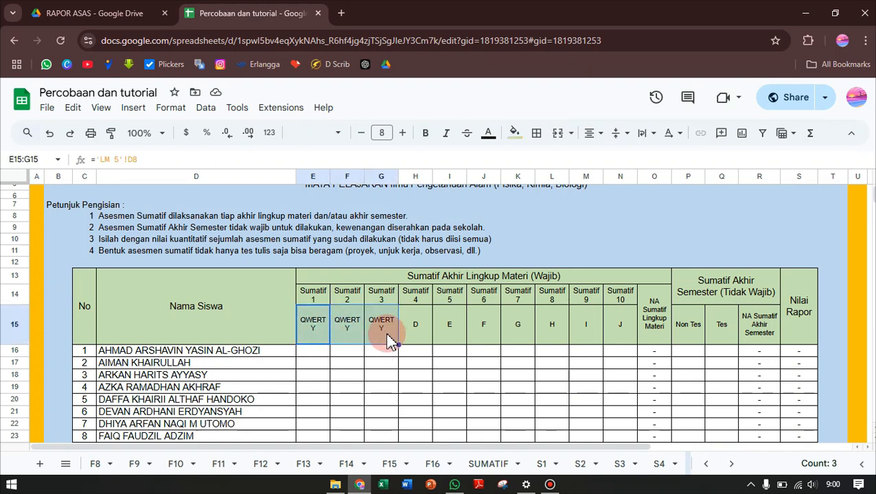
pyautogui.scroll(-2, 337, 399)
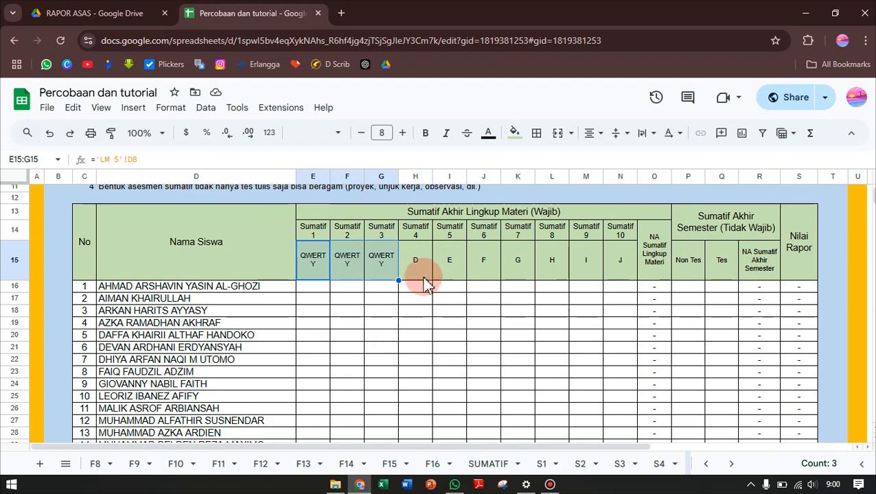
pyautogui.moveTo(430, 272); pyautogui.dragTo(493, 274)
pyautogui.moveTo(512, 274); pyautogui.dragTo(638, 278)
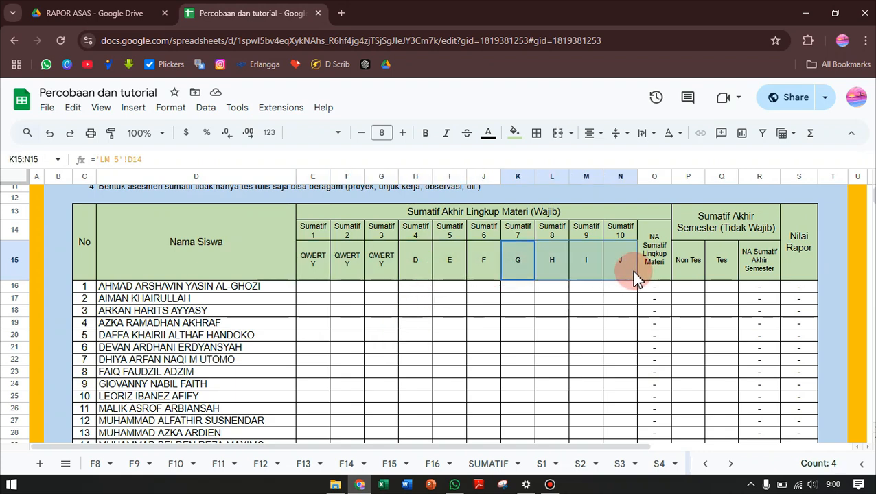
pyautogui.click(319, 291)
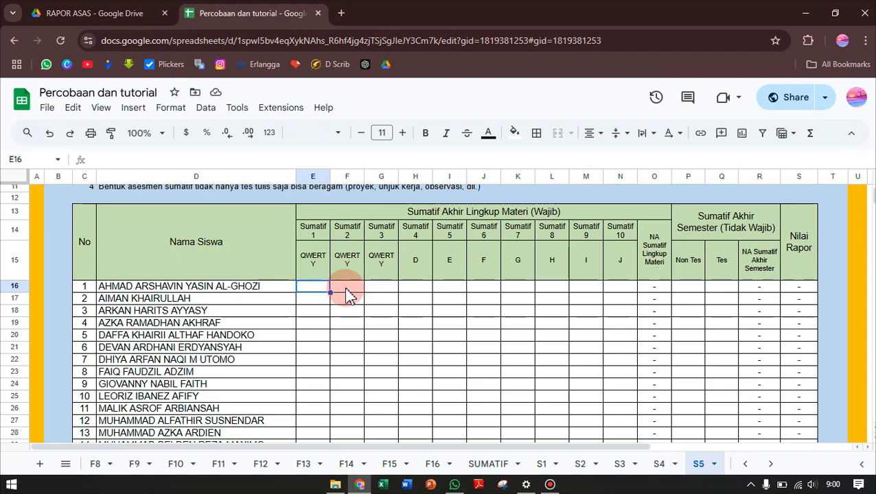
pyautogui.click(347, 288)
pyautogui.click(394, 292)
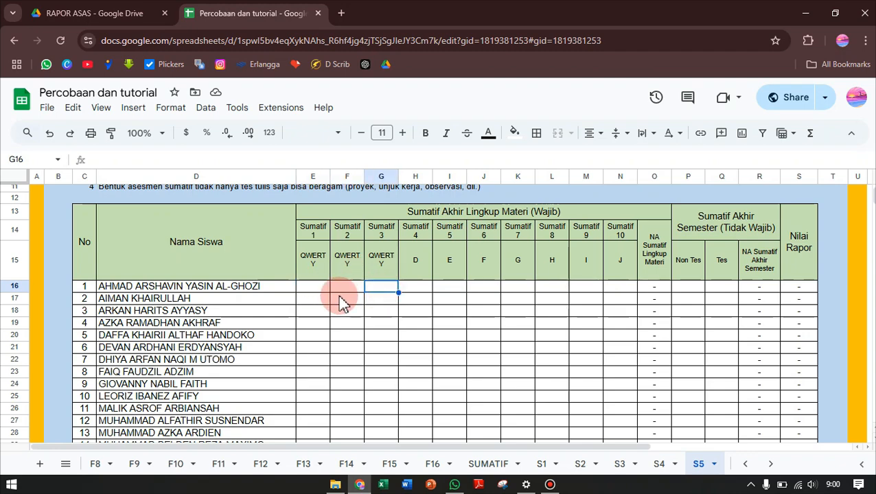
pyautogui.scroll(-5, 329, 294)
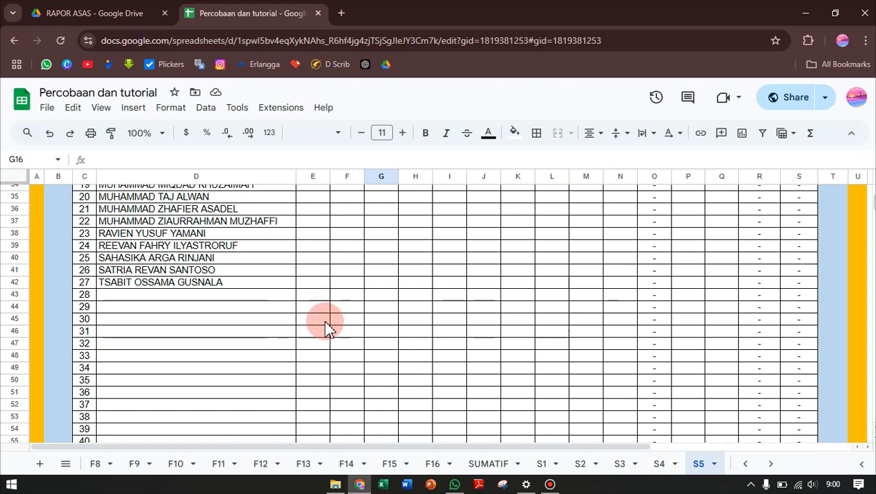
pyautogui.scroll(5, 327, 324)
pyautogui.scroll(-3, 347, 381)
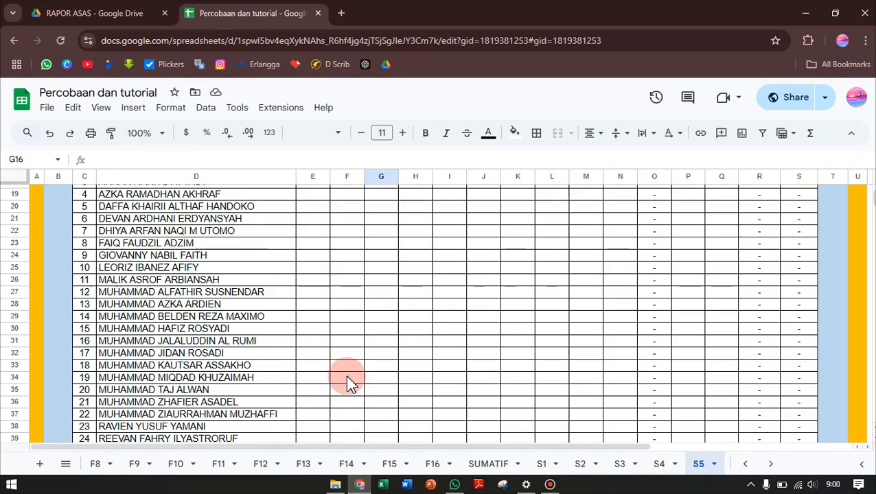
pyautogui.scroll(7, 347, 382)
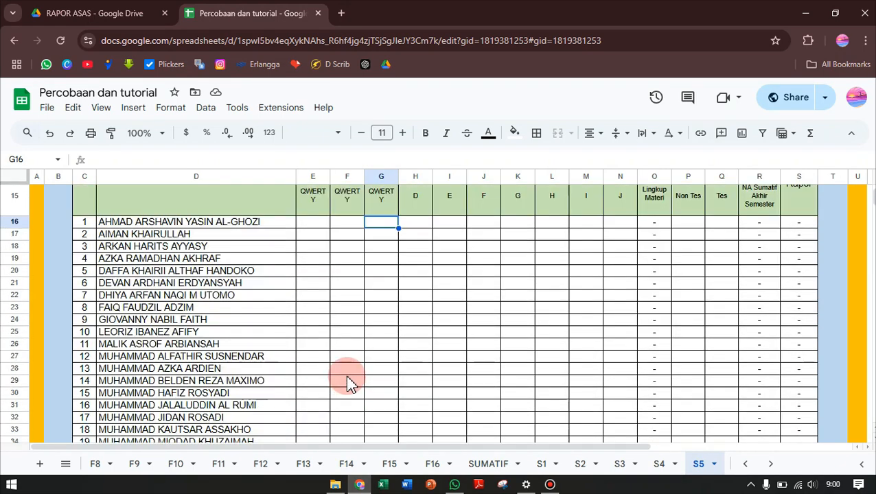
pyautogui.scroll(-4, 405, 384)
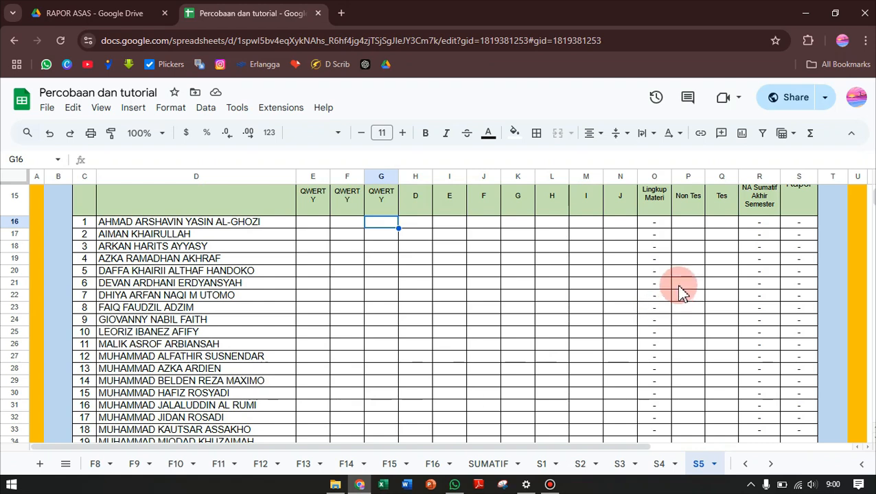
# Inspect the Tes and Non Tes columns under Sumatif Akhir Semester for the listed students
pyautogui.scroll(2, 678, 287)
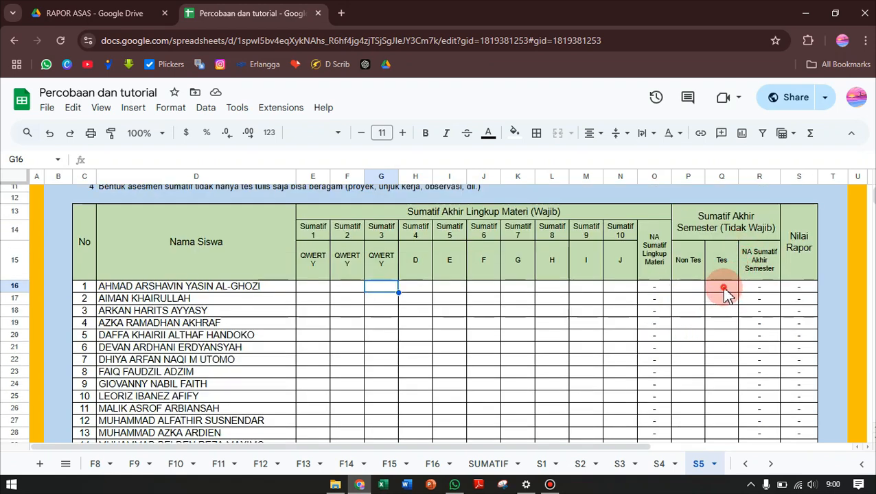
pyautogui.moveTo(724, 289); pyautogui.dragTo(733, 424)
pyautogui.scroll(-5, 733, 404)
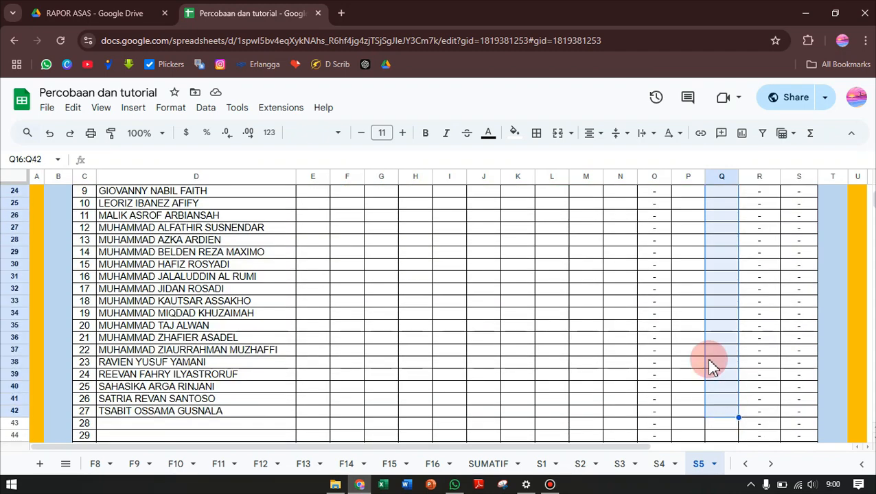
pyautogui.scroll(5, 708, 366)
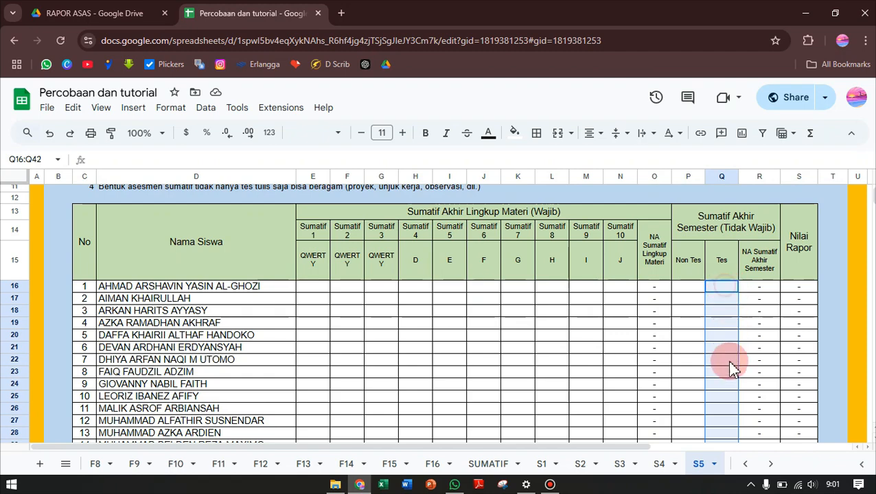
pyautogui.moveTo(727, 360); pyautogui.dragTo(725, 440)
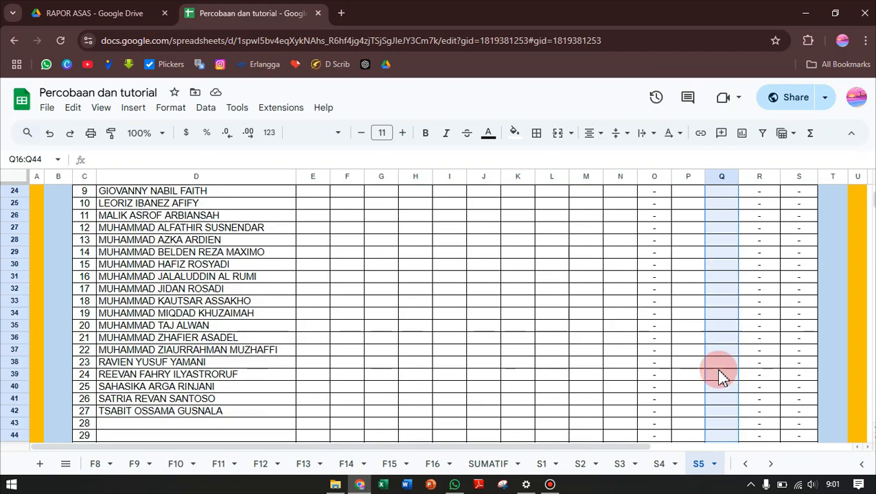
pyautogui.moveTo(721, 376); pyautogui.dragTo(721, 376)
pyautogui.scroll(5, 721, 377)
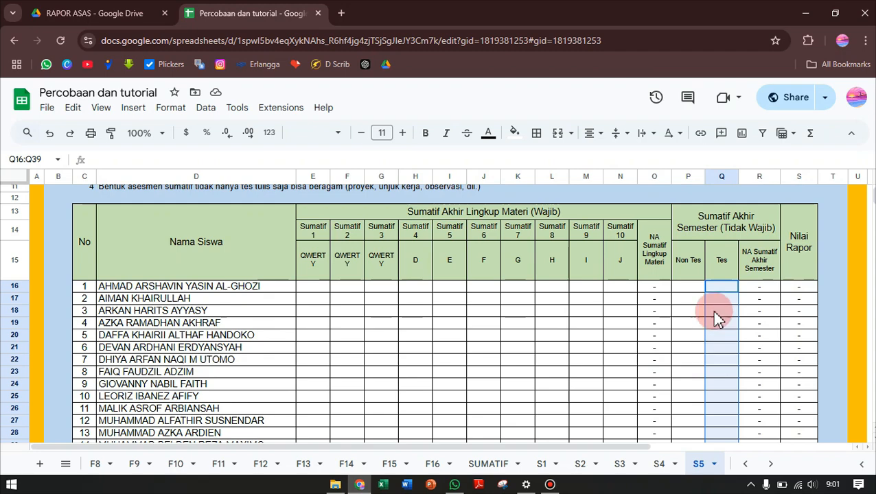
pyautogui.moveTo(694, 293); pyautogui.dragTo(687, 358)
pyautogui.scroll(5, 614, 358)
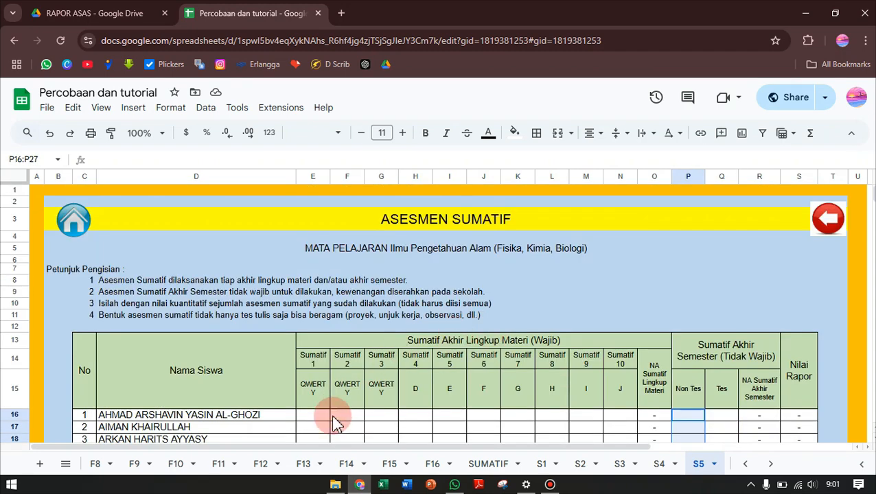
# Enter the first student's scores as 80 for Sumatif 1, 70 for Sumatif 2 and 90 for Sumatif 3
pyautogui.scroll(-2, 335, 422)
pyautogui.click(313, 356)
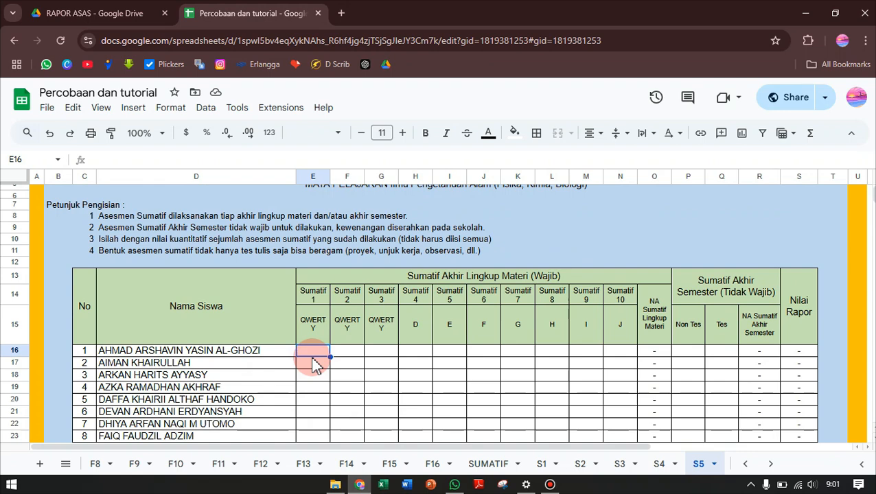
pyautogui.write('80')
pyautogui.press('Tab')
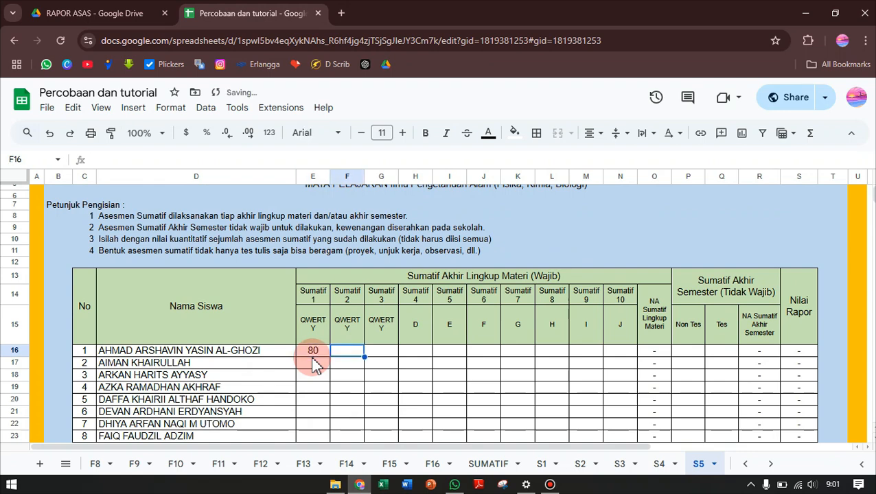
pyautogui.write('70')
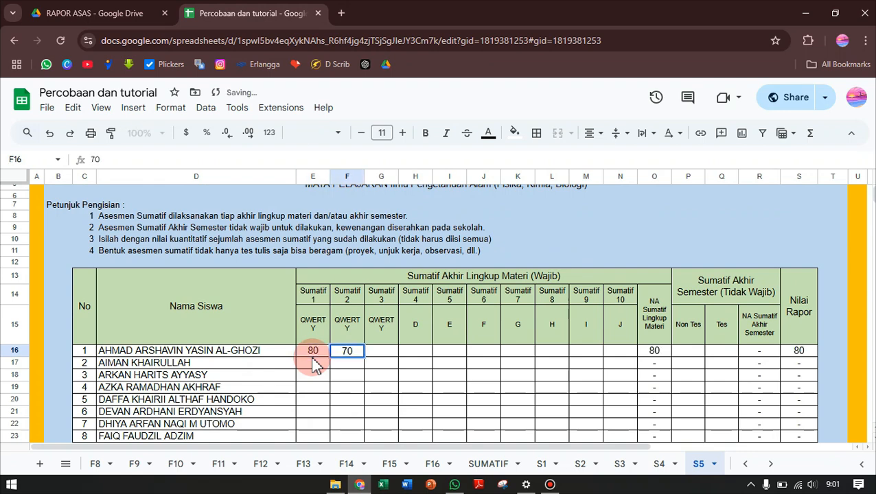
pyautogui.press('Tab')
pyautogui.write('90')
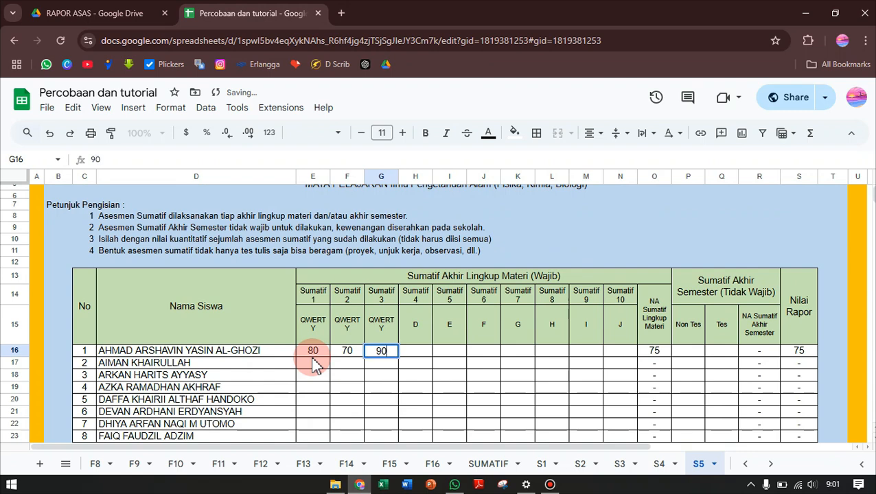
pyautogui.press('Tab')
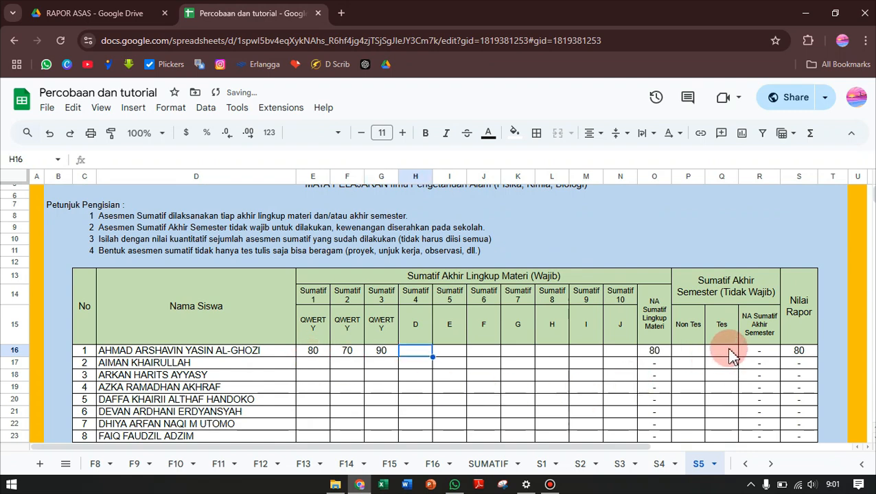
# Enter 85 as the first student's Tes score under Sumatif Akhir Semester and check the resulting Nilai Rapor cell
pyautogui.click(721, 351)
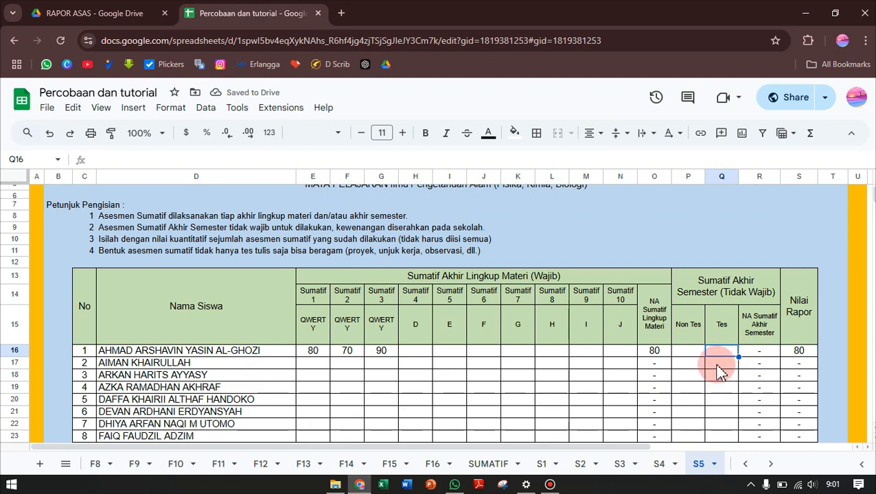
pyautogui.write('8')
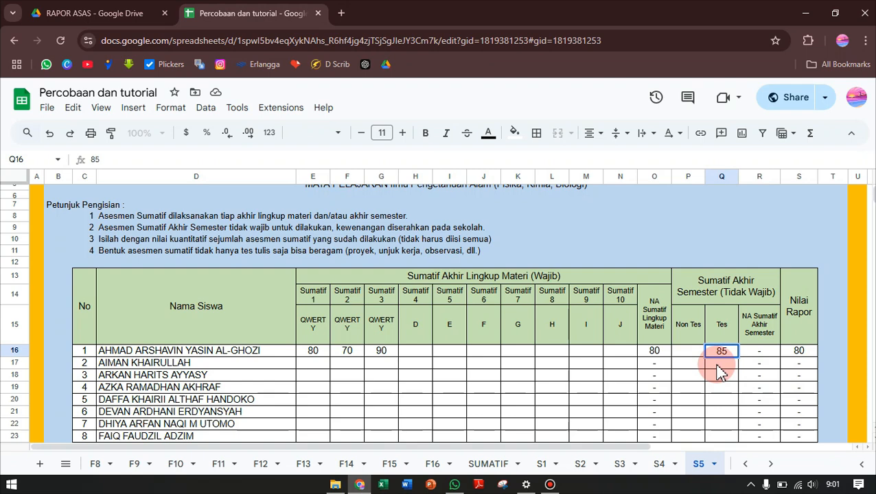
pyautogui.write('5')
pyautogui.press('Return')
pyautogui.click(797, 353)
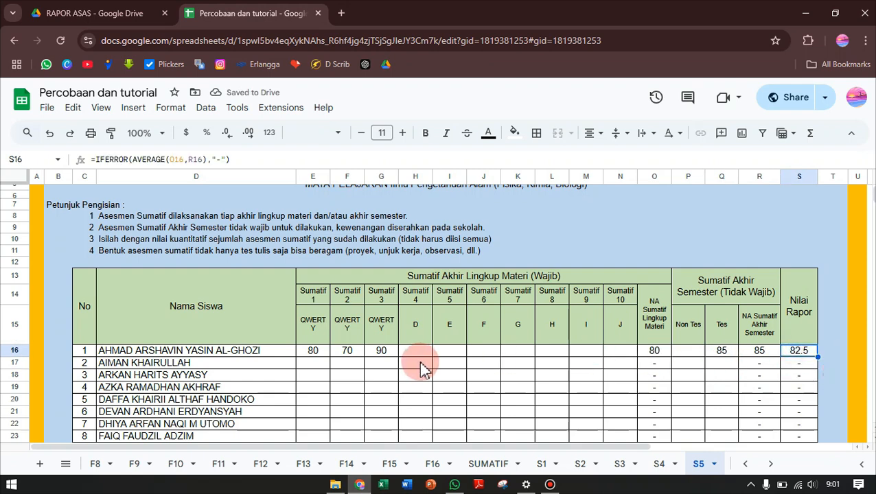
# Review the first student's unfilled Sumatif cells, including Sumatif 7 to 9, and go back to the cover page
pyautogui.scroll(-2, 561, 401)
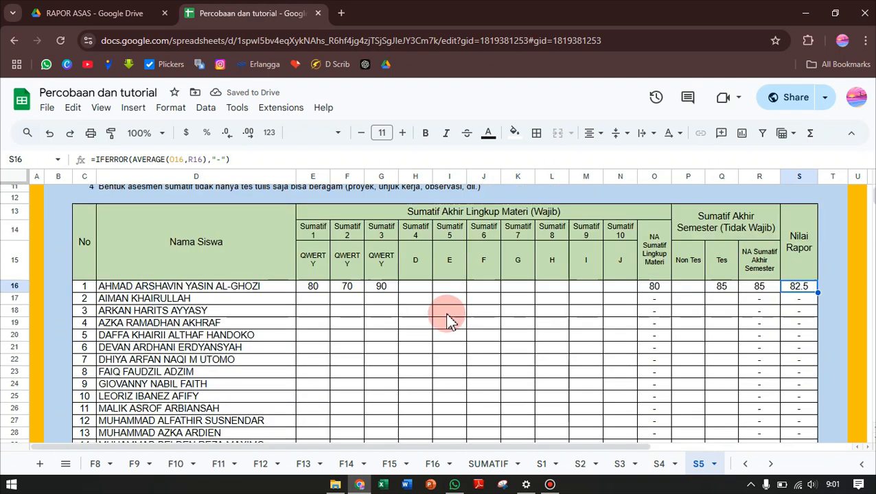
pyautogui.scroll(-2, 411, 235)
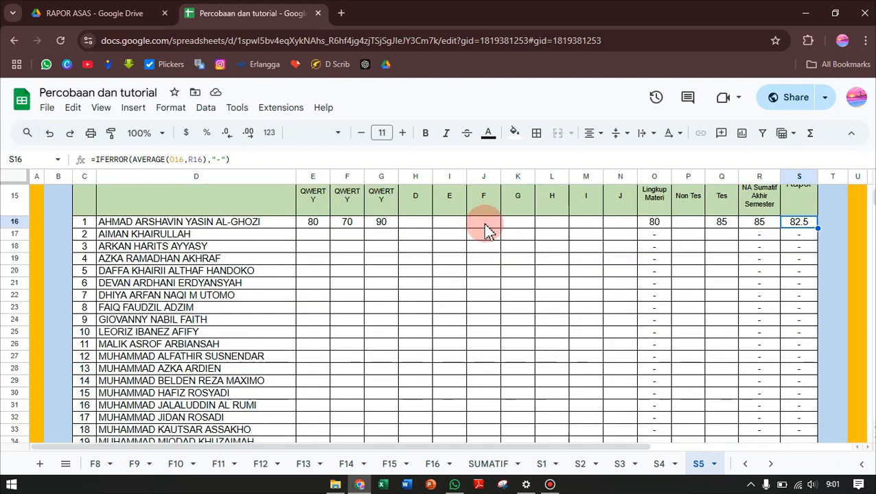
pyautogui.moveTo(415, 222); pyautogui.dragTo(594, 234)
pyautogui.scroll(3, 524, 371)
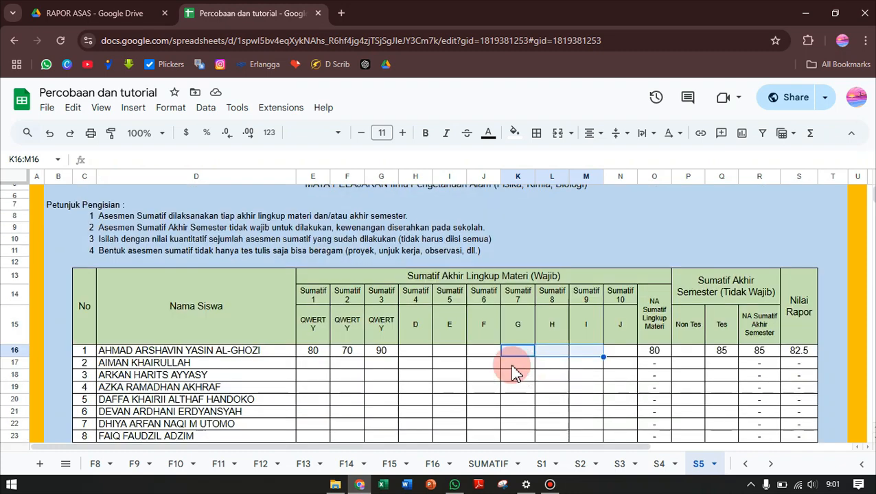
pyautogui.scroll(-10, 485, 411)
pyautogui.scroll(12, 481, 395)
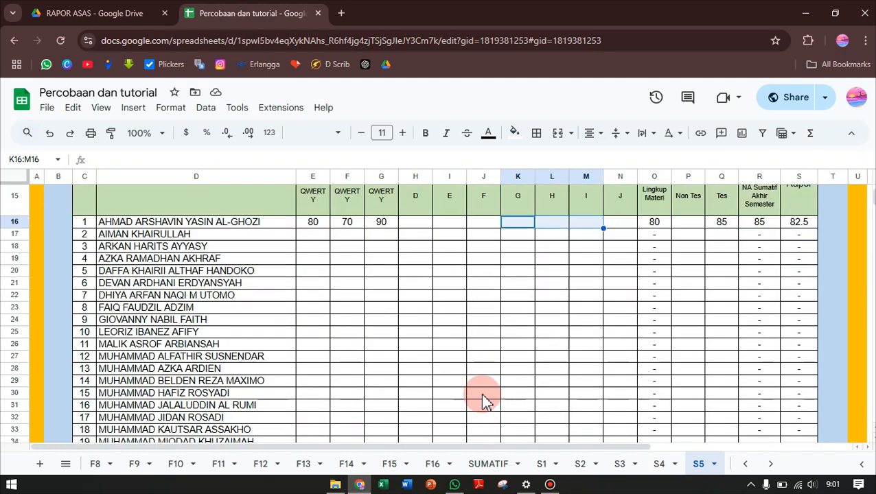
pyautogui.click(74, 227)
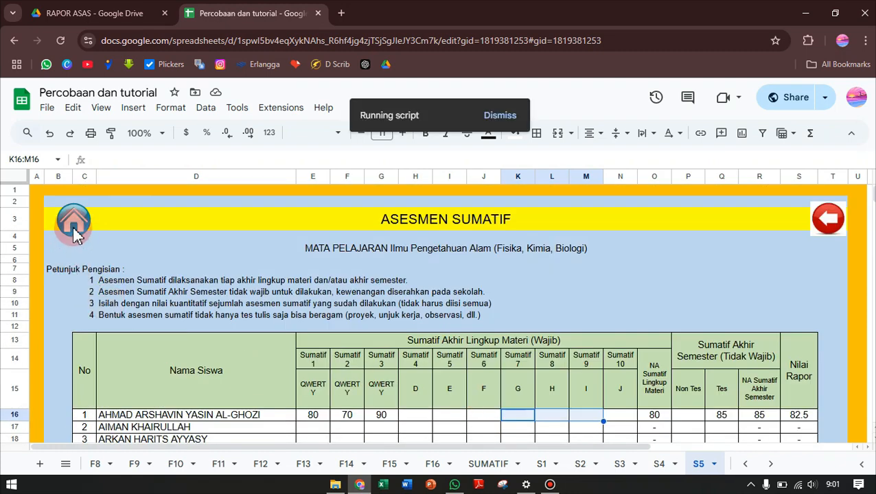